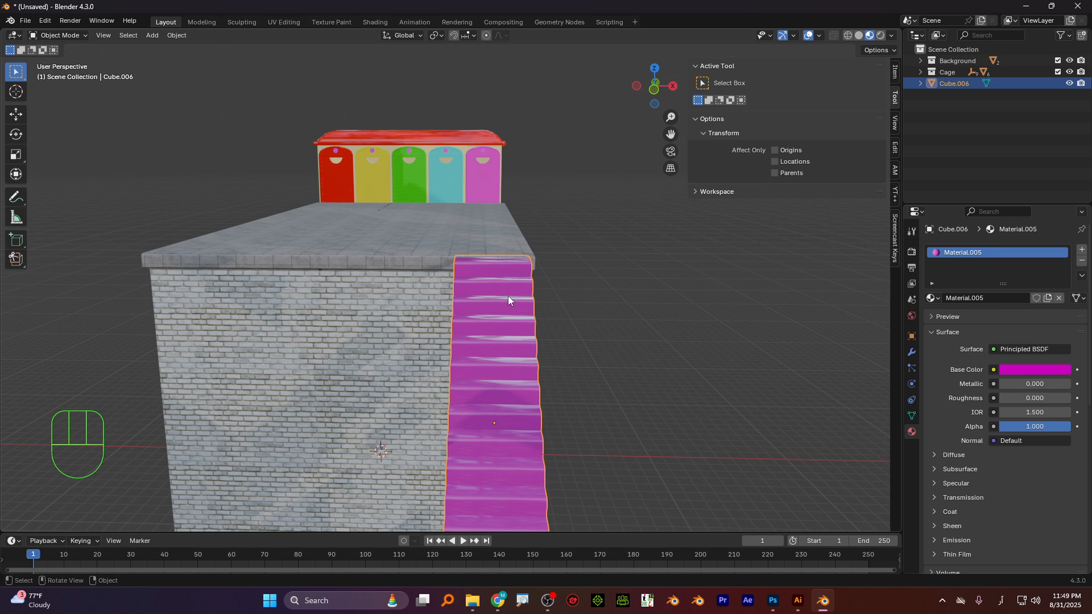
- Move the magenta staircase slightly along negative X in front view so it lines up beneath the pink door
{"action": "key", "text": "KP_1"}
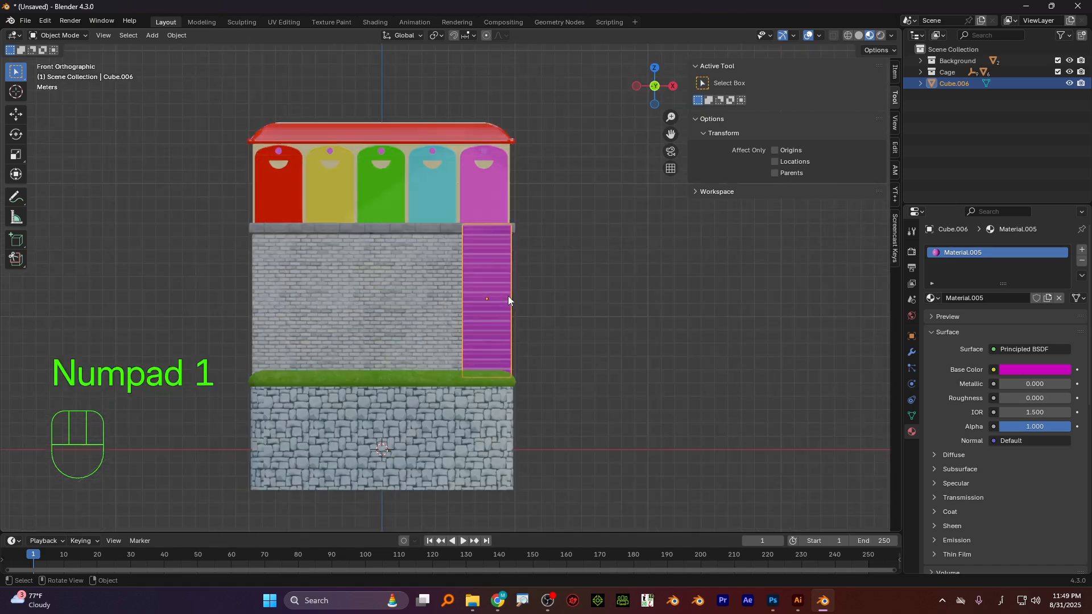
{"action": "left_click", "coordinate": [485, 244]}
{"action": "scroll", "coordinate": [456, 218], "scroll_direction": "up", "scroll_amount": 2}
{"action": "middle_click_drag", "start_coordinate": [507, 206], "coordinate": [534, 298], "text": "shift"}
{"action": "scroll", "coordinate": [483, 273], "scroll_direction": "up", "scroll_amount": 2}
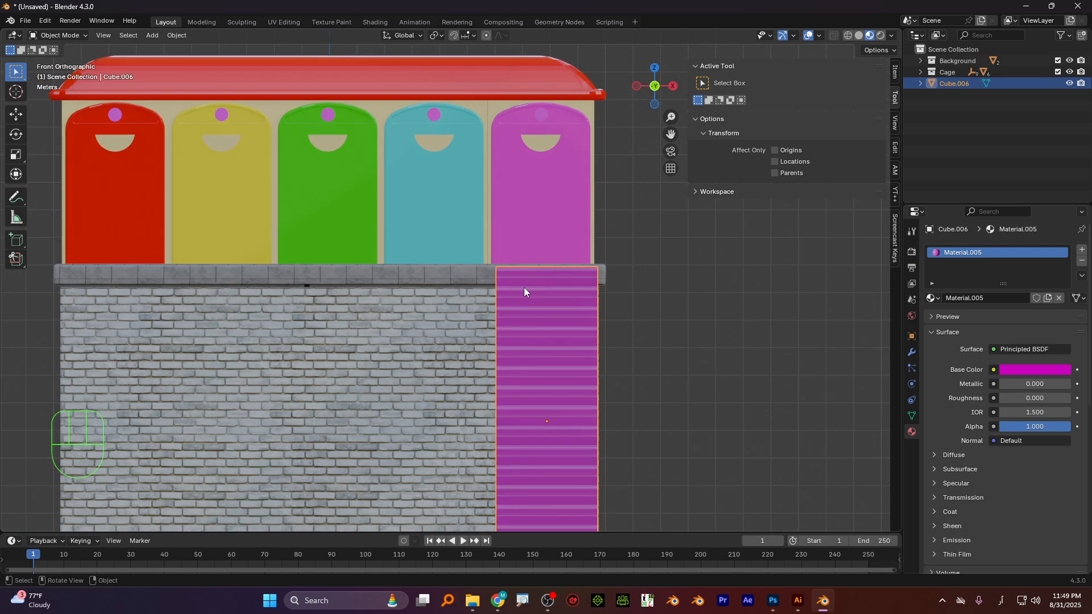
{"action": "scroll", "coordinate": [524, 288], "scroll_direction": "down", "scroll_amount": 2}
{"action": "left_click", "coordinate": [504, 296]}
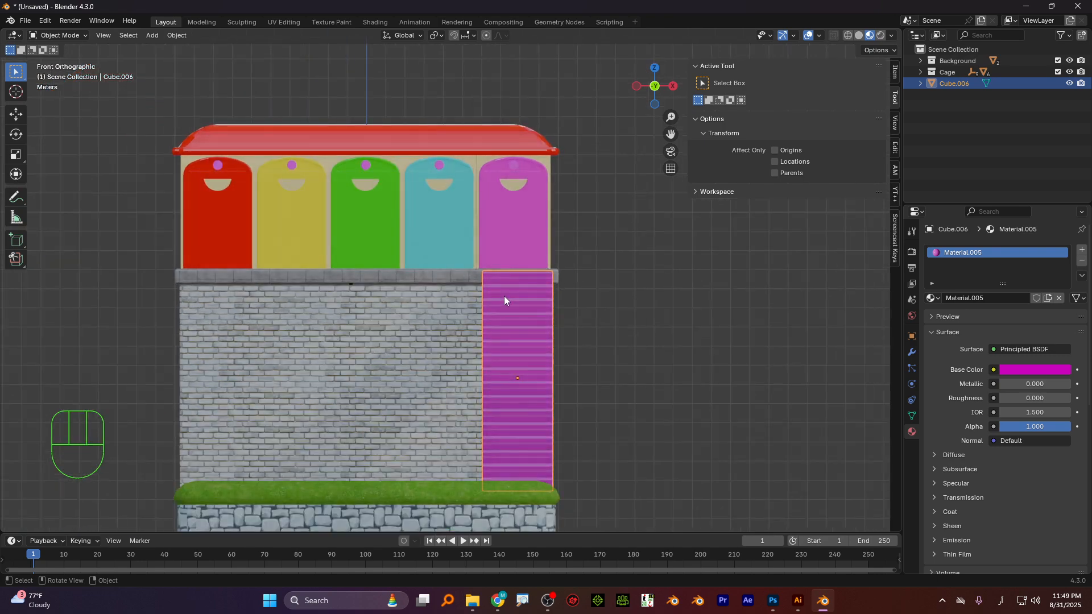
{"action": "key", "text": "g"}
{"action": "key", "text": "y"}
{"action": "key", "text": "x"}
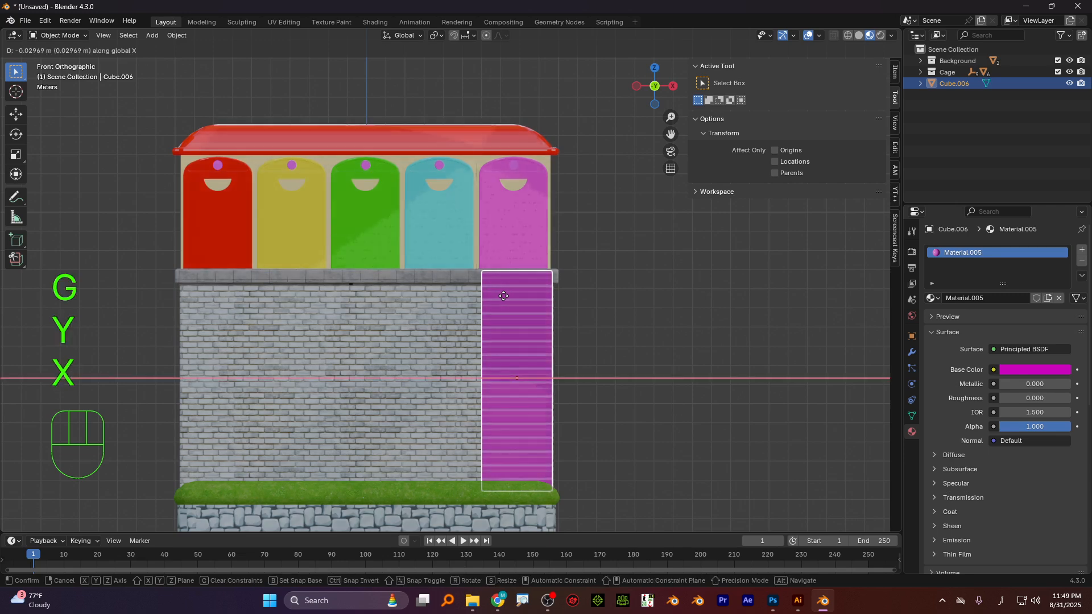
{"action": "left_click", "coordinate": [502, 301]}
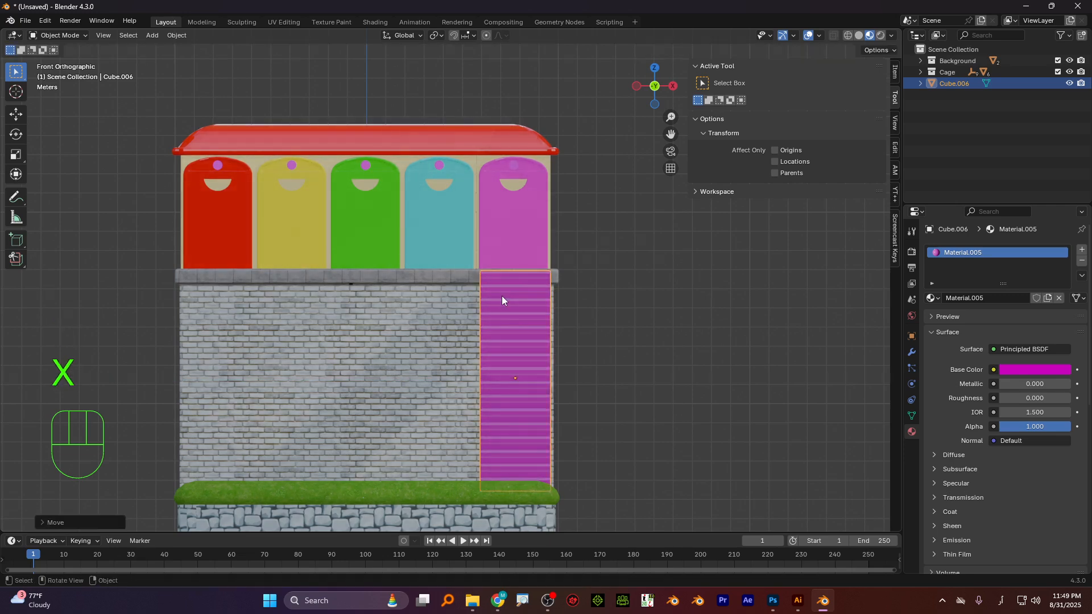
- Duplicate the staircase about 3.9 m along negative X and repeat the duplication three more times to fill the wall beneath all five doors
{"action": "key", "text": "shift"}
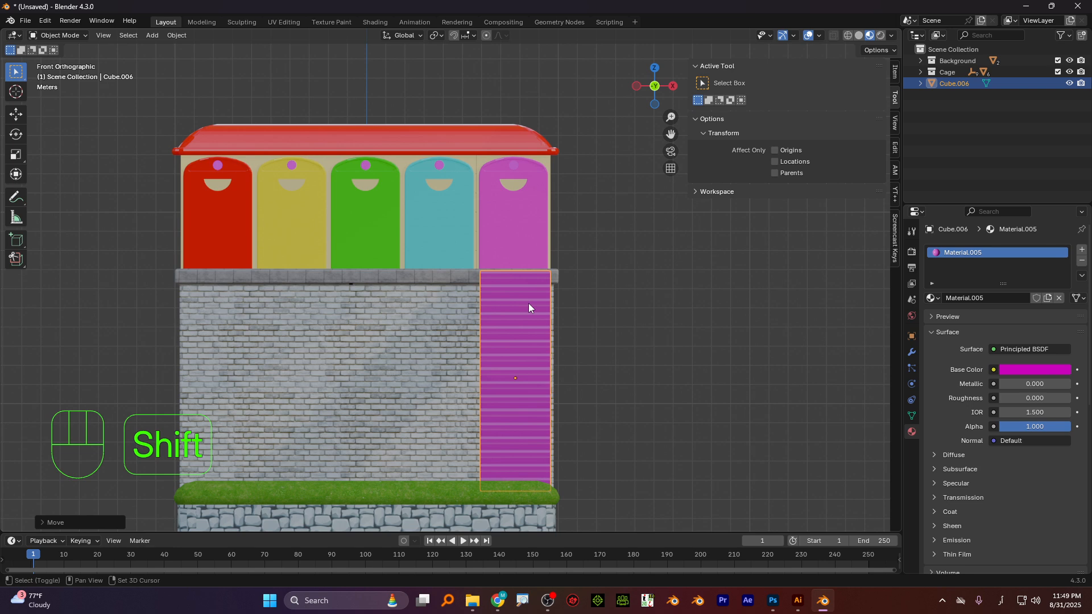
{"action": "key", "text": "shift+d"}
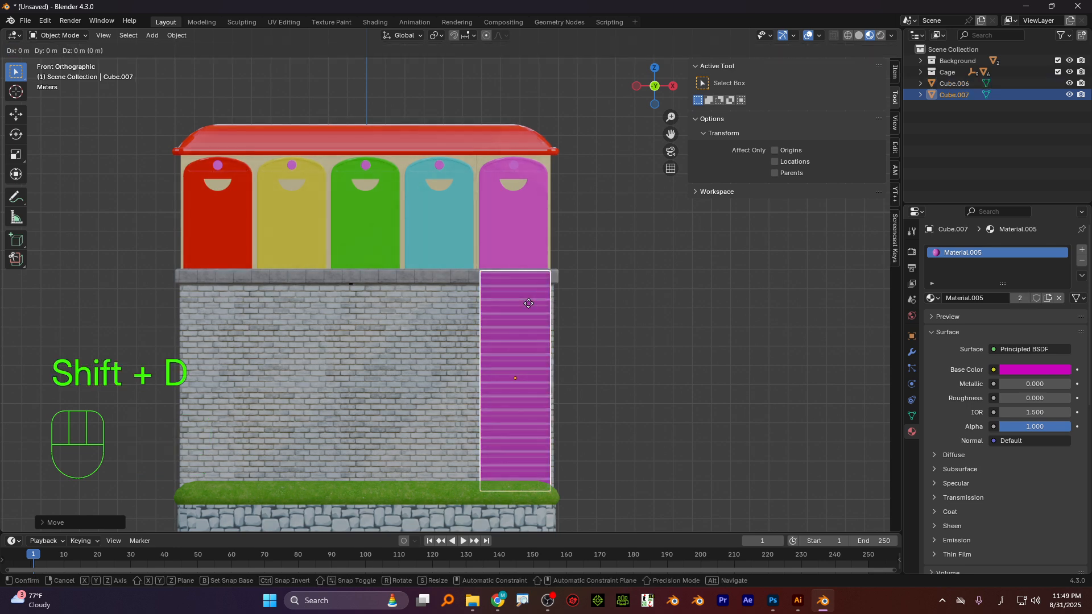
{"action": "key", "text": "x"}
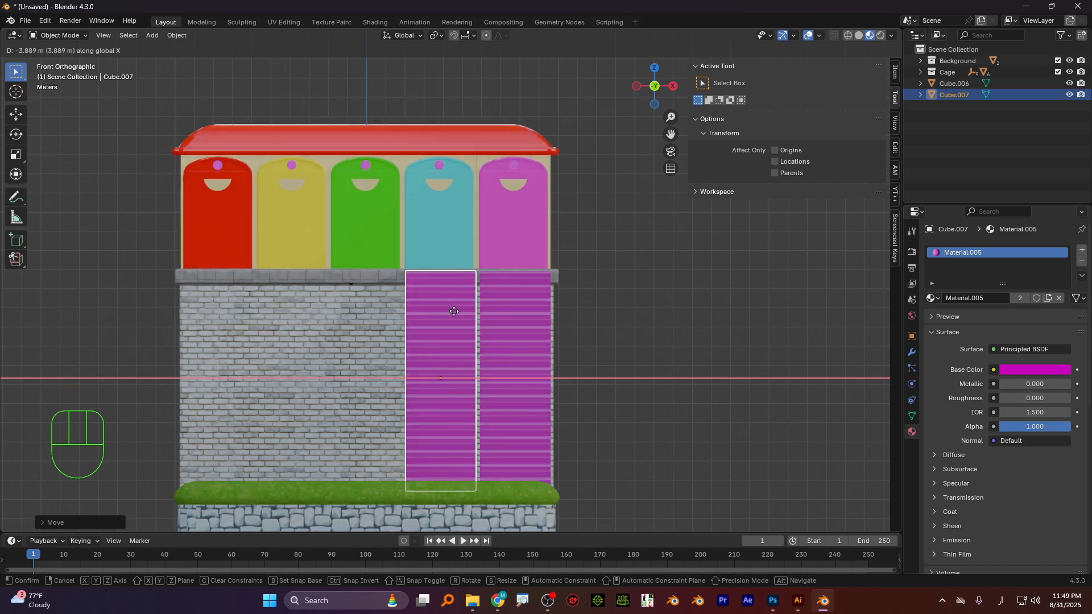
{"action": "left_click", "coordinate": [454, 311]}
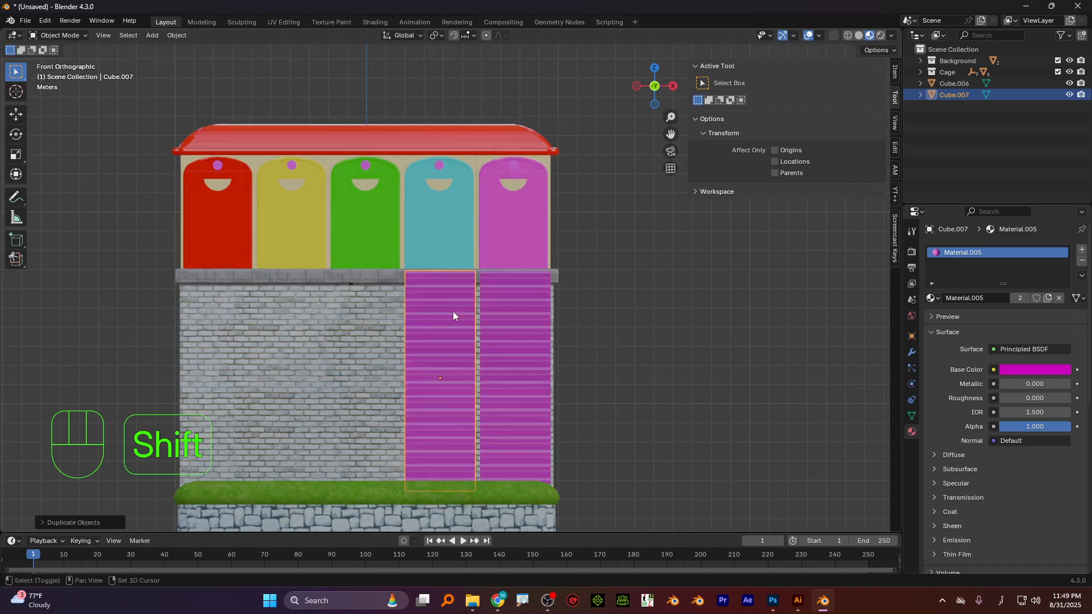
{"action": "key", "text": "shift+r"}
{"action": "key", "text": "shift+r"}
{"action": "key", "text": "shift+r"}
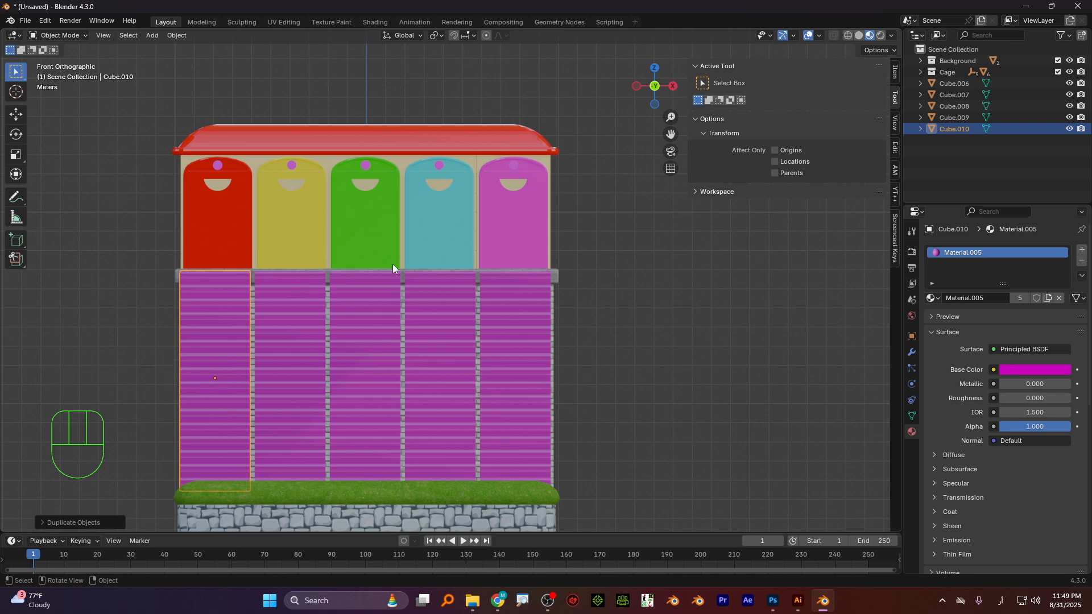
- Add a second material to the staircase below the blue door, sampling its base colour from that door
{"action": "left_click", "coordinate": [450, 291]}
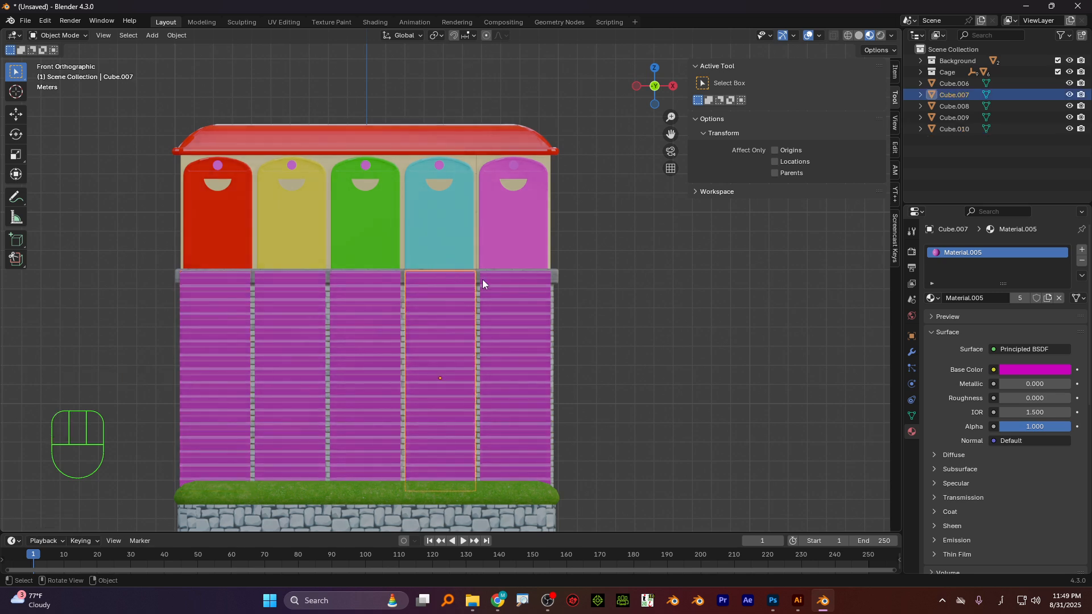
{"action": "middle_click_drag", "start_coordinate": [606, 297], "coordinate": [358, 406], "text": "alt"}
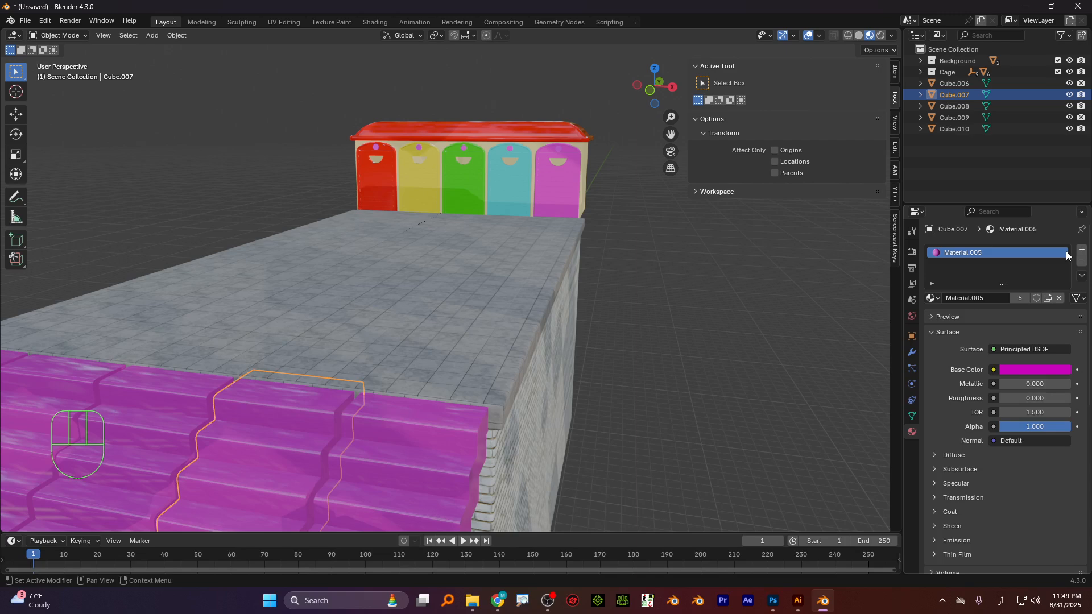
{"action": "middle_click_drag", "start_coordinate": [465, 336], "coordinate": [463, 250], "text": "alt+shift"}
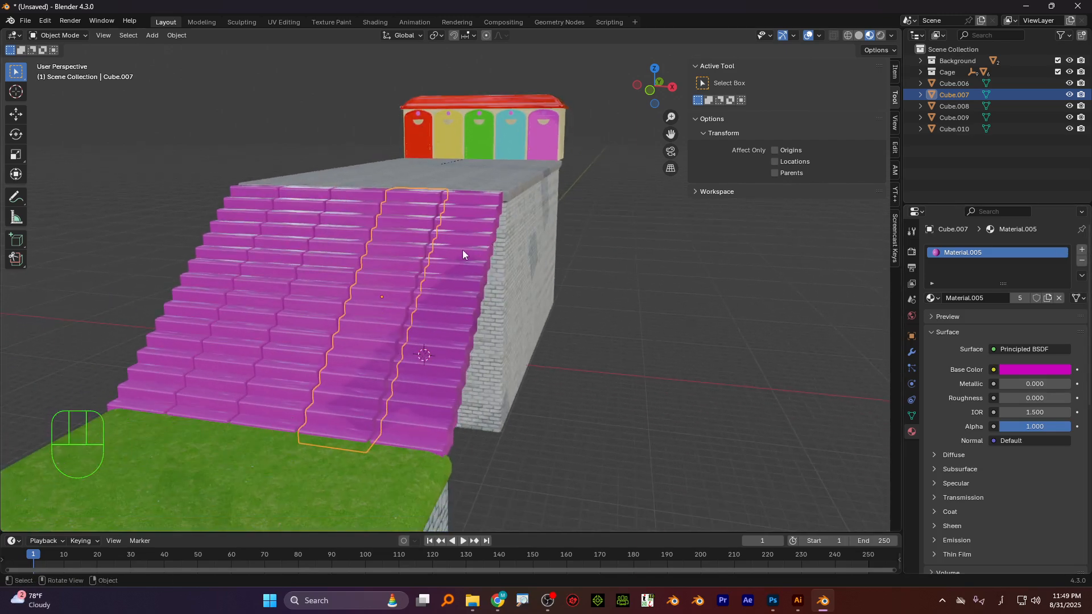
{"action": "left_click", "coordinate": [1082, 250]}
{"action": "left_click", "coordinate": [972, 321]}
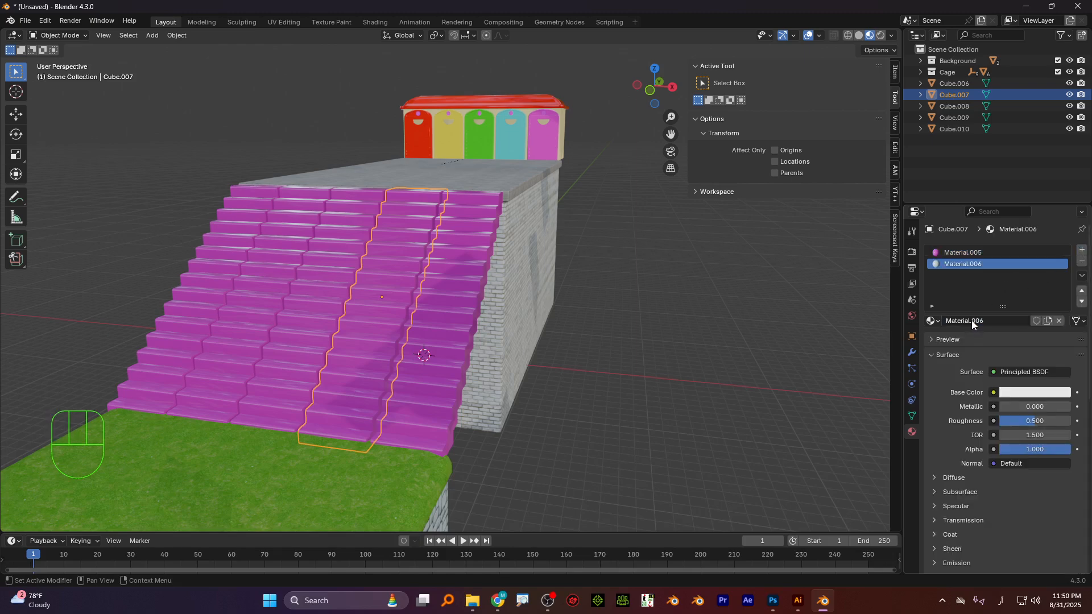
{"action": "left_click", "coordinate": [1010, 394]}
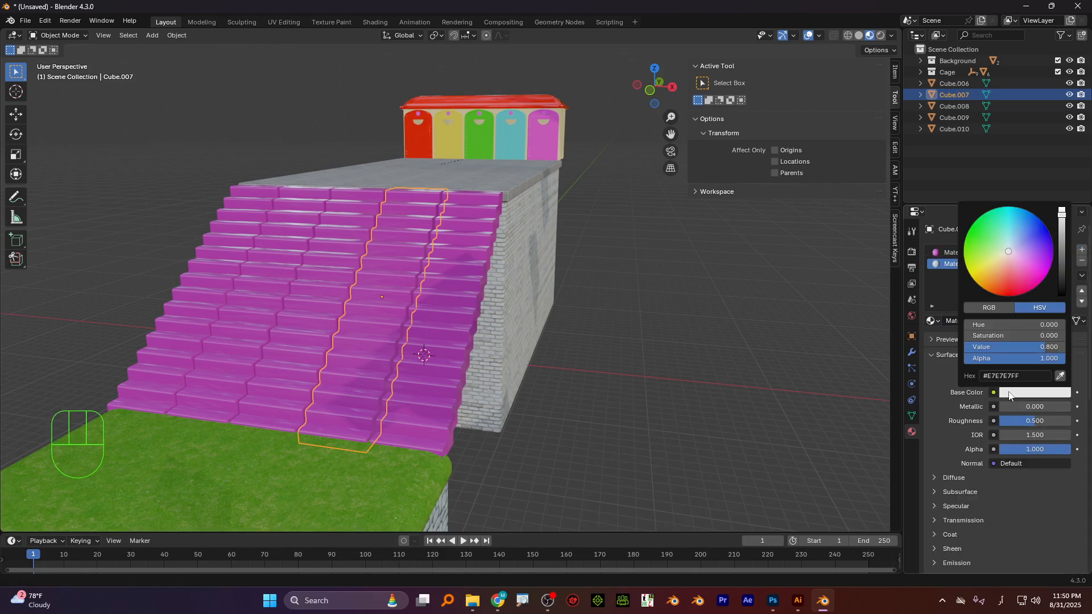
{"action": "left_click", "coordinate": [1060, 376]}
{"action": "left_click", "coordinate": [514, 133]}
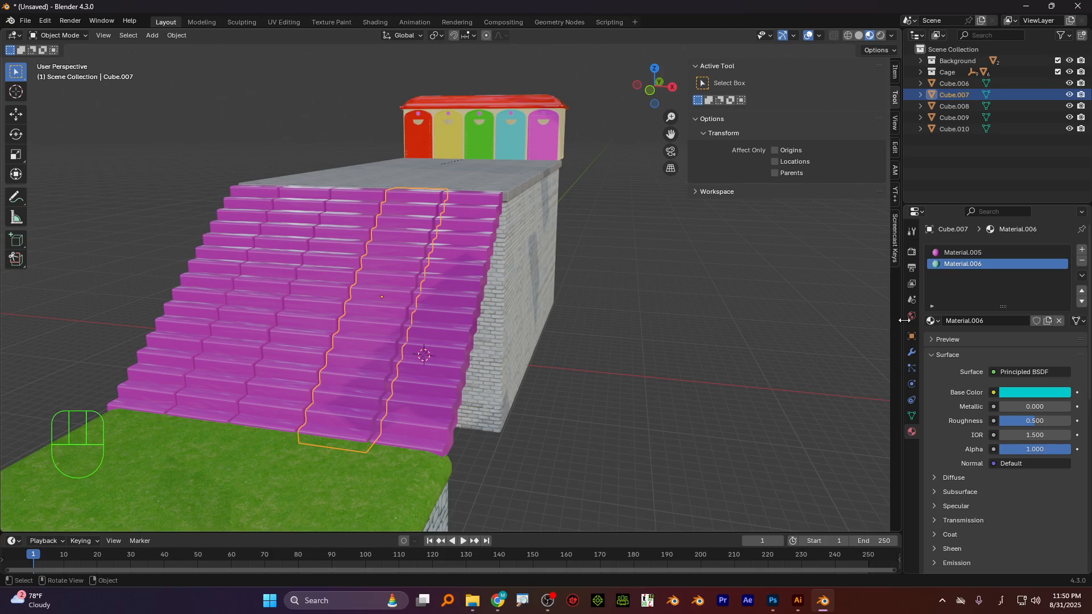
- Rename the staircase's new cyan material as Blue
{"action": "left_click", "coordinate": [999, 321]}
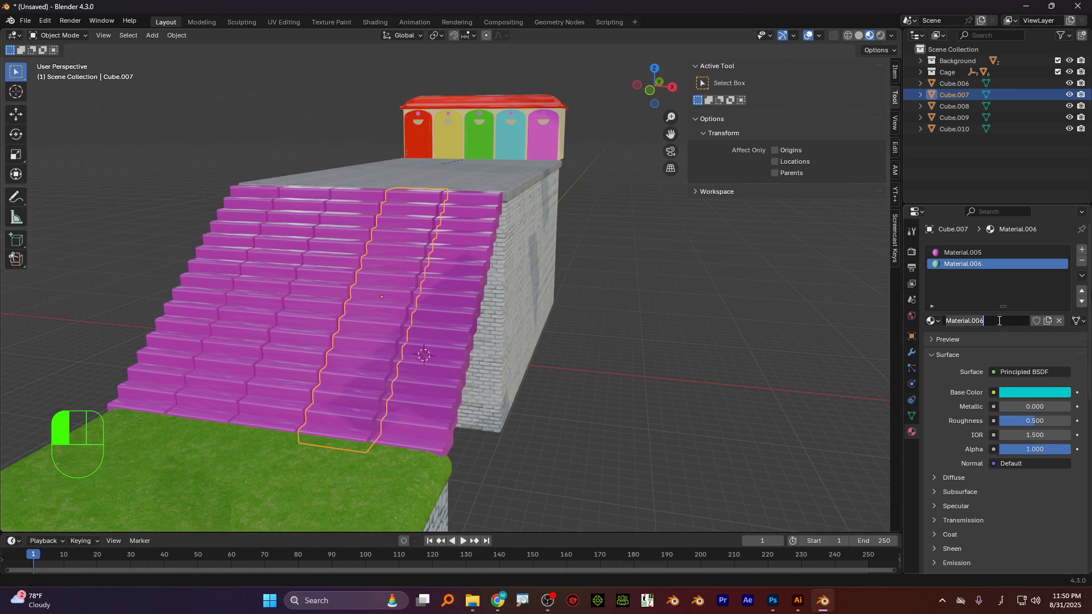
{"action": "key", "text": "BackSpace"}
{"action": "key", "text": "BackSpace"}
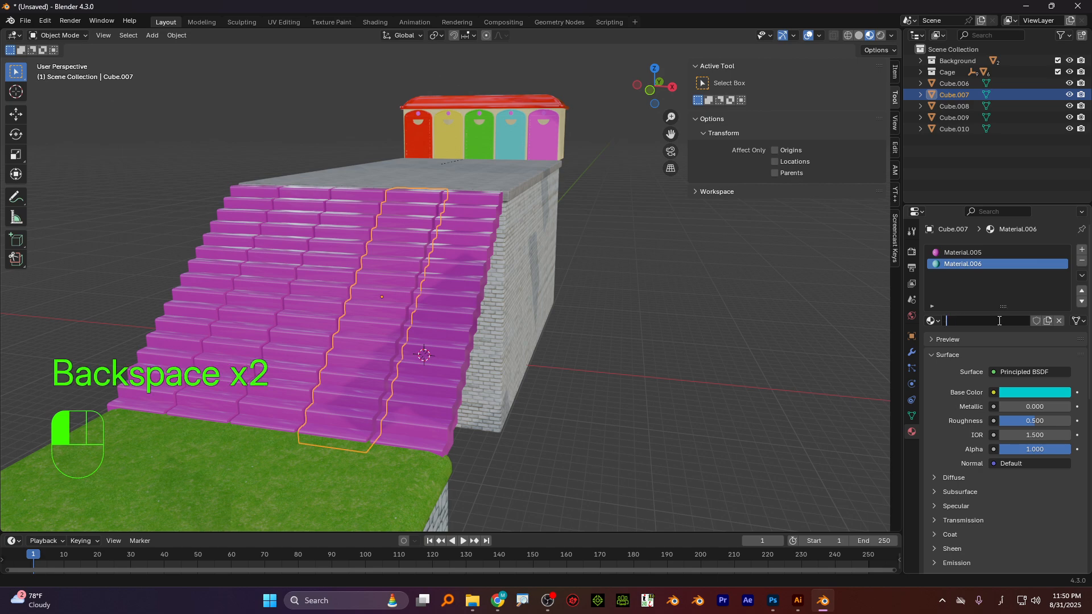
{"action": "type", "text": "Blue"}
{"action": "key", "text": "Return"}
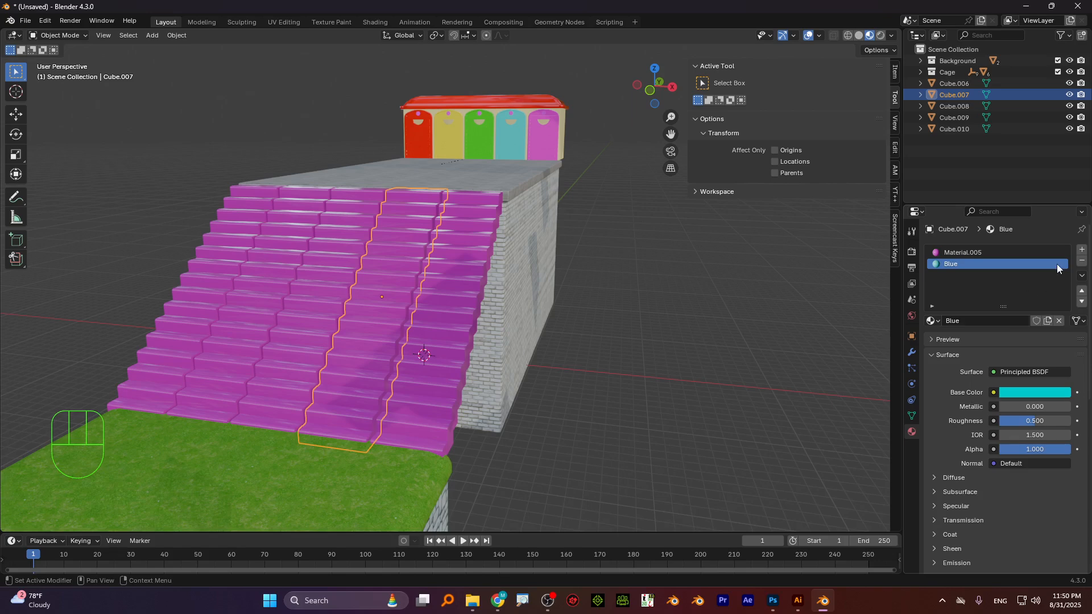
- Add another material to the same staircase with base colour sampled from the green door and roughness 0.114
{"action": "left_click", "coordinate": [1082, 250]}
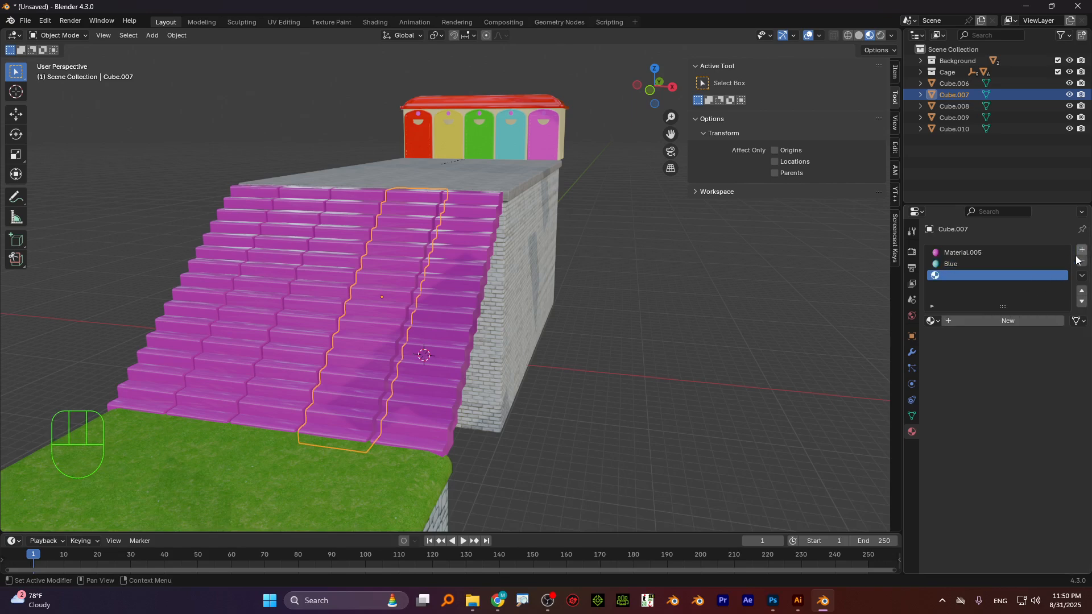
{"action": "left_click", "coordinate": [992, 319]}
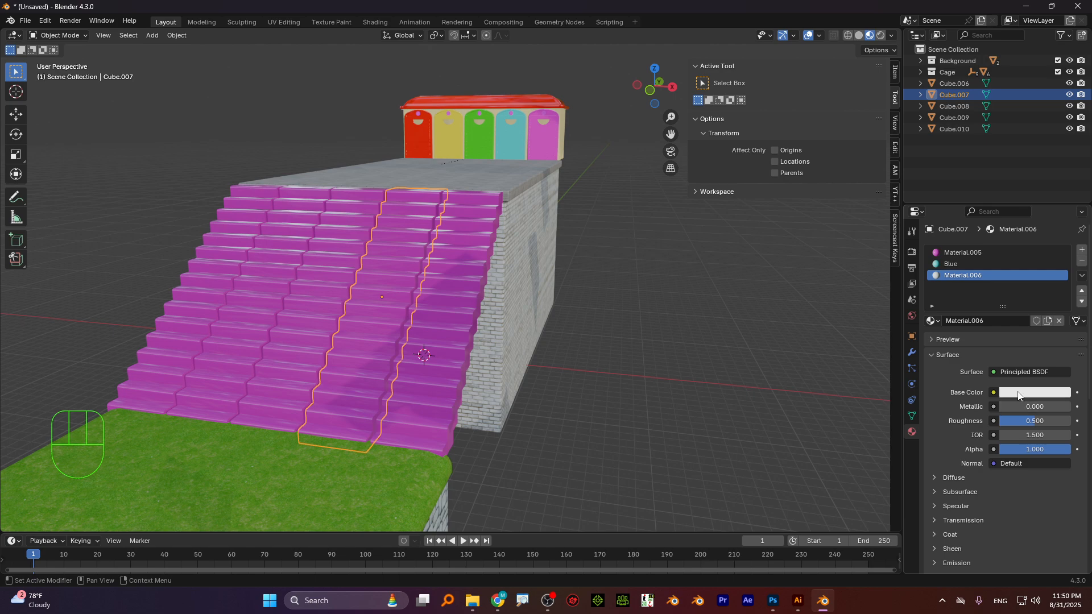
{"action": "left_click", "coordinate": [1018, 393]}
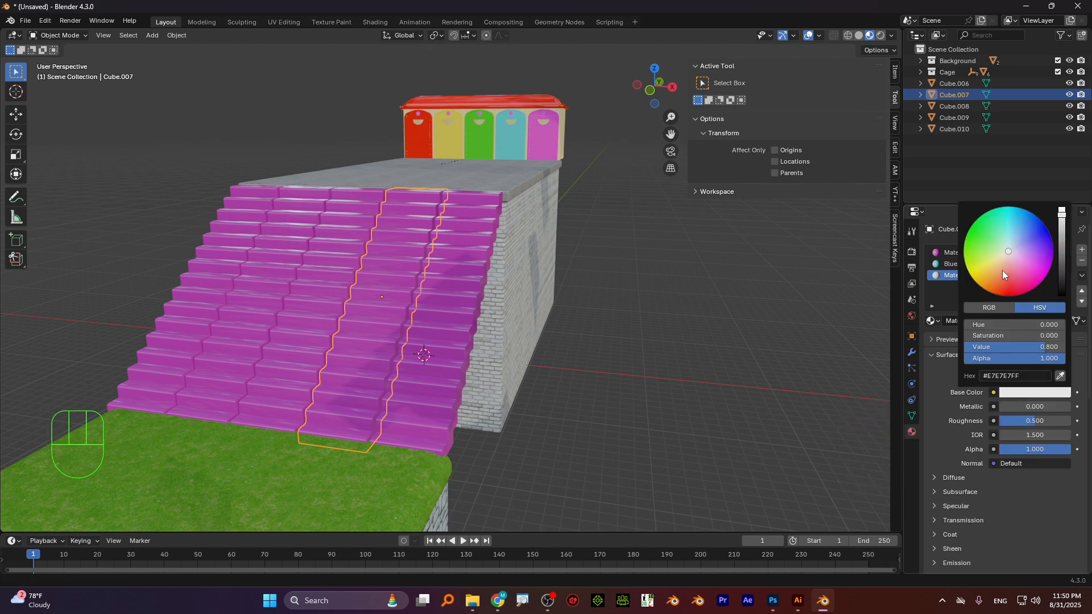
{"action": "left_click", "coordinate": [1060, 377]}
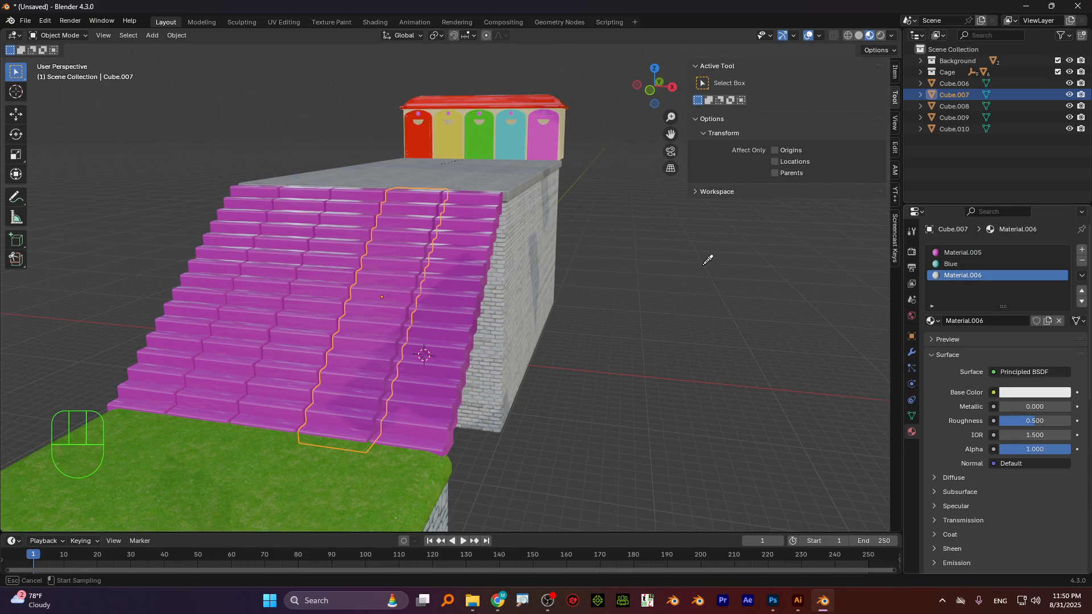
{"action": "left_click", "coordinate": [476, 141]}
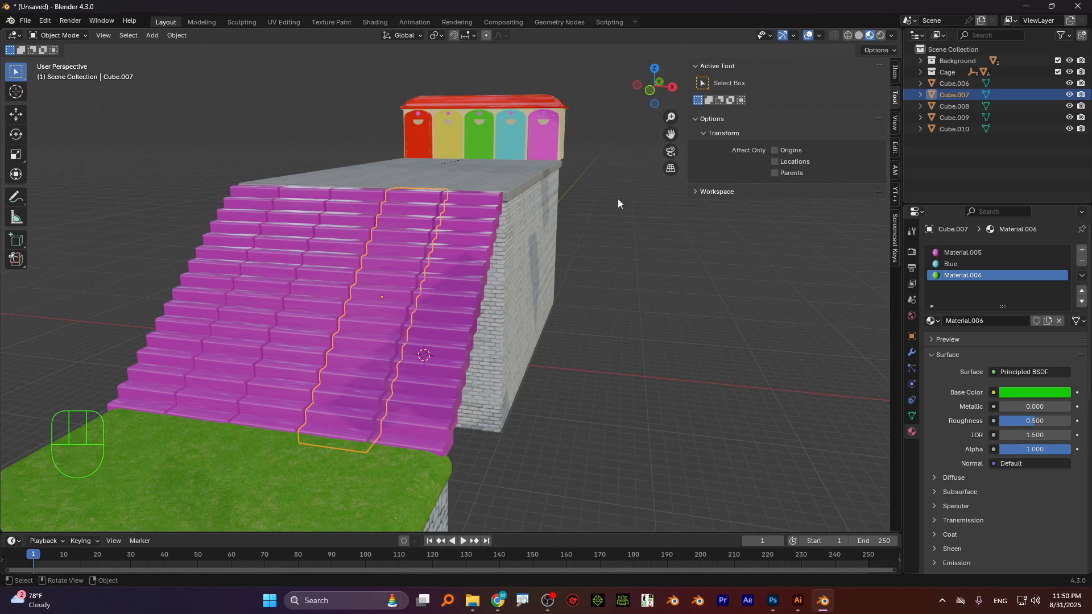
{"action": "left_click_drag", "start_coordinate": [1028, 425], "coordinate": [997, 425]}
- Rename the new green material as Green and add another empty material slot to the staircase
{"action": "left_click", "coordinate": [985, 320]}
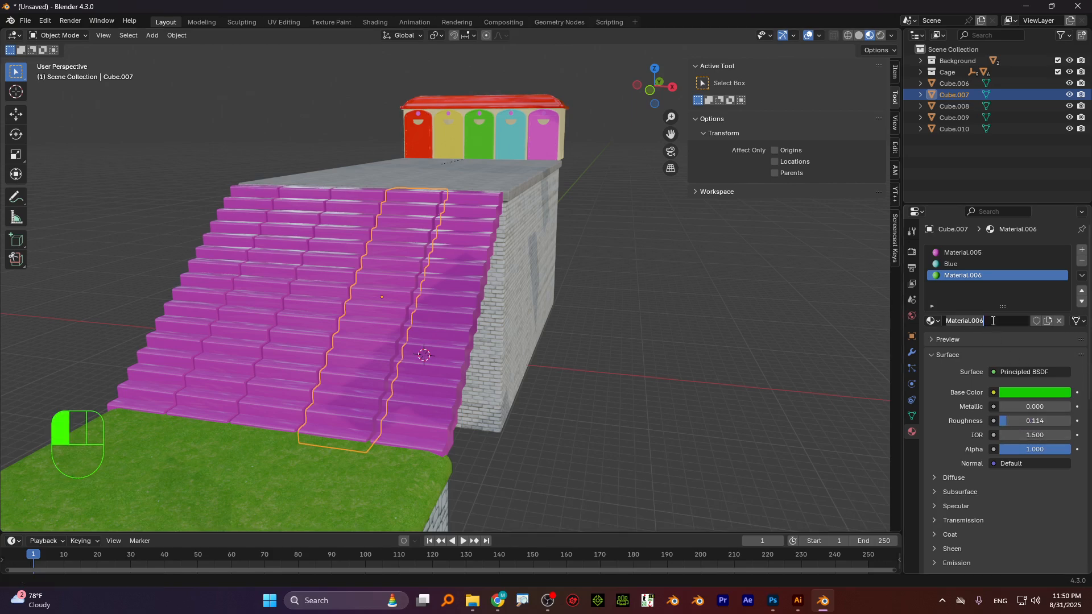
{"action": "type", "text": "Green"}
{"action": "key", "text": "Return"}
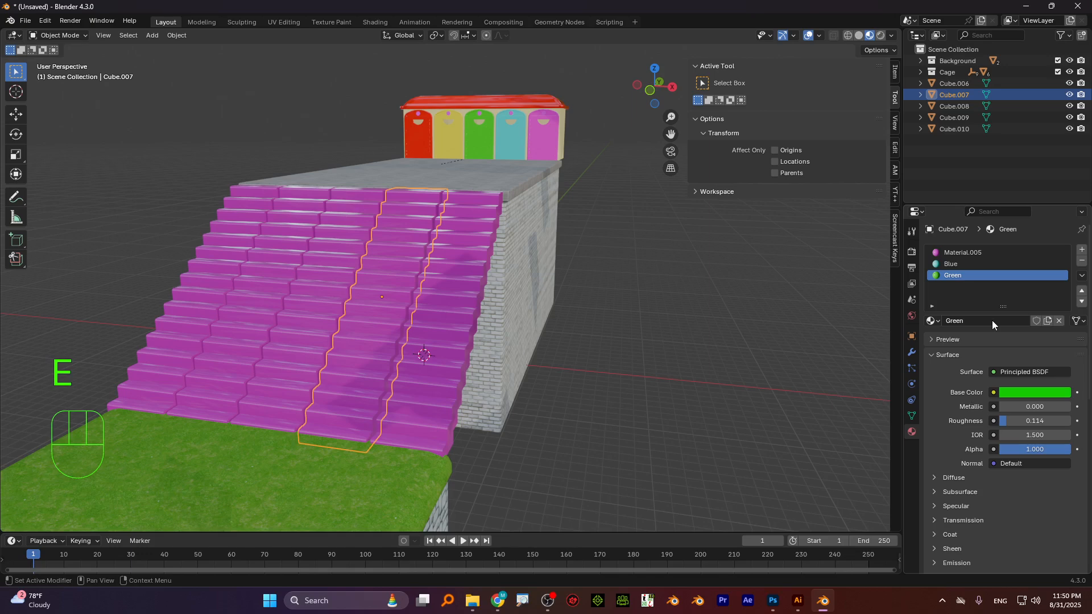
{"action": "left_click", "coordinate": [1083, 251]}
- Inspect the materials already assigned to the yellow, green, blue and pink doors
{"action": "left_click", "coordinate": [453, 128]}
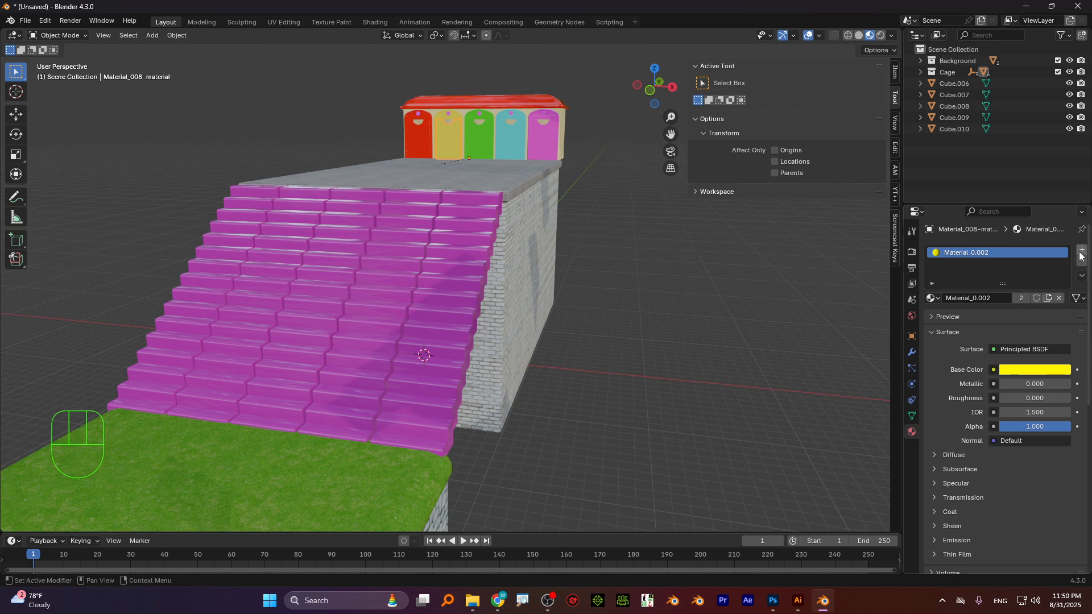
{"action": "left_click", "coordinate": [506, 139]}
{"action": "left_click", "coordinate": [539, 136]}
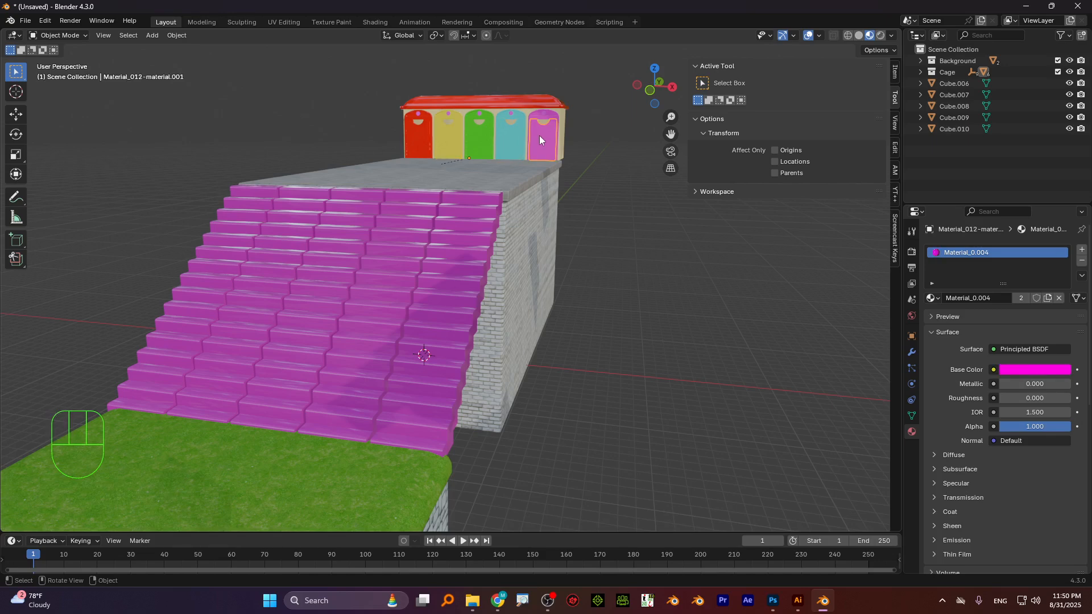
{"action": "left_click", "coordinate": [482, 137]}
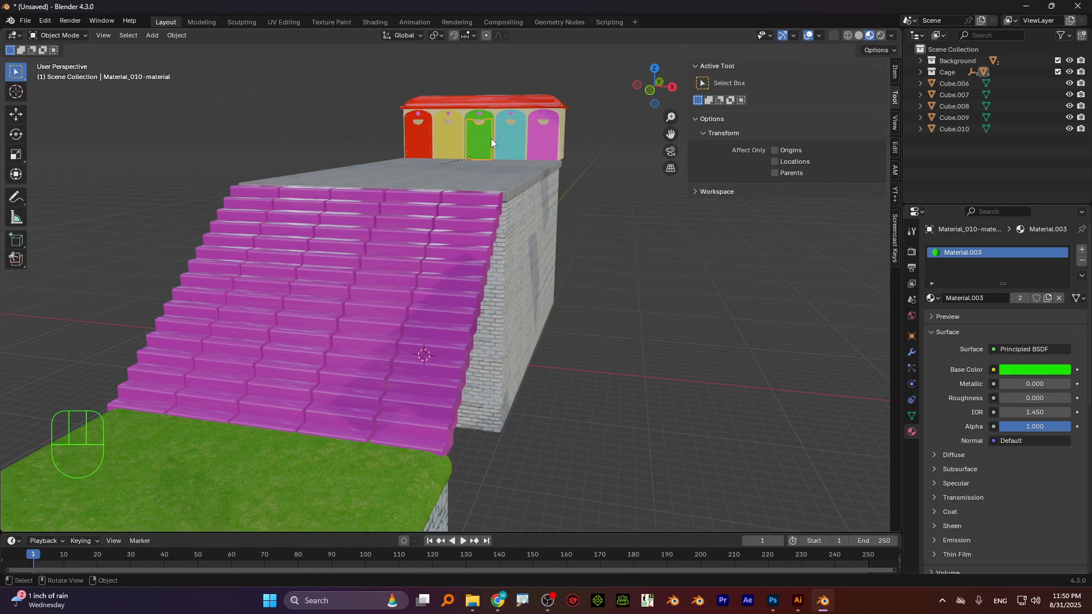
{"action": "left_click", "coordinate": [508, 136]}
{"action": "left_click", "coordinate": [540, 132]}
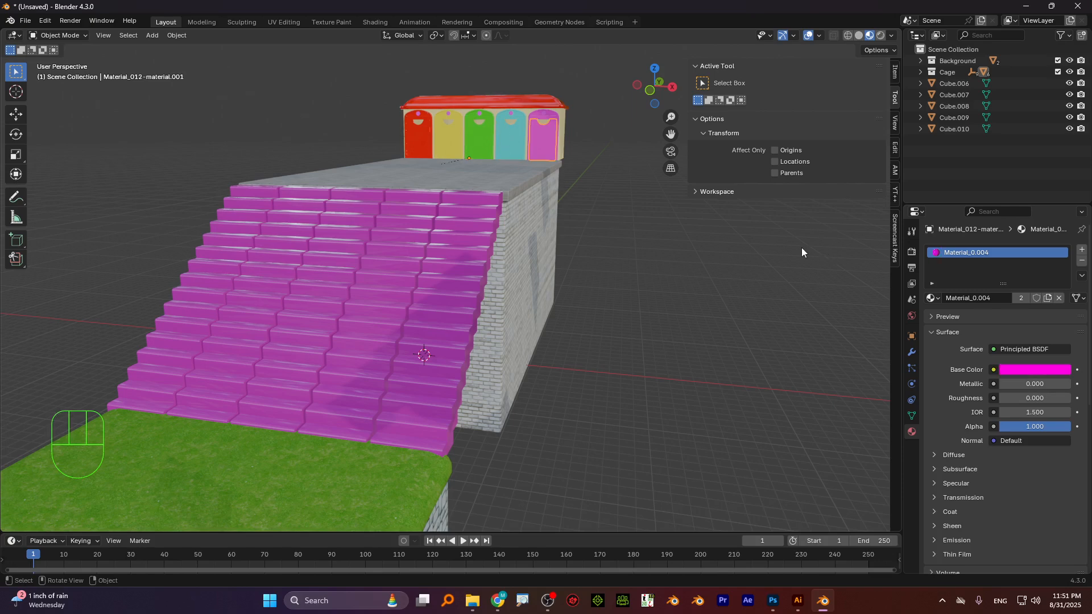
{"action": "left_click", "coordinate": [616, 217]}
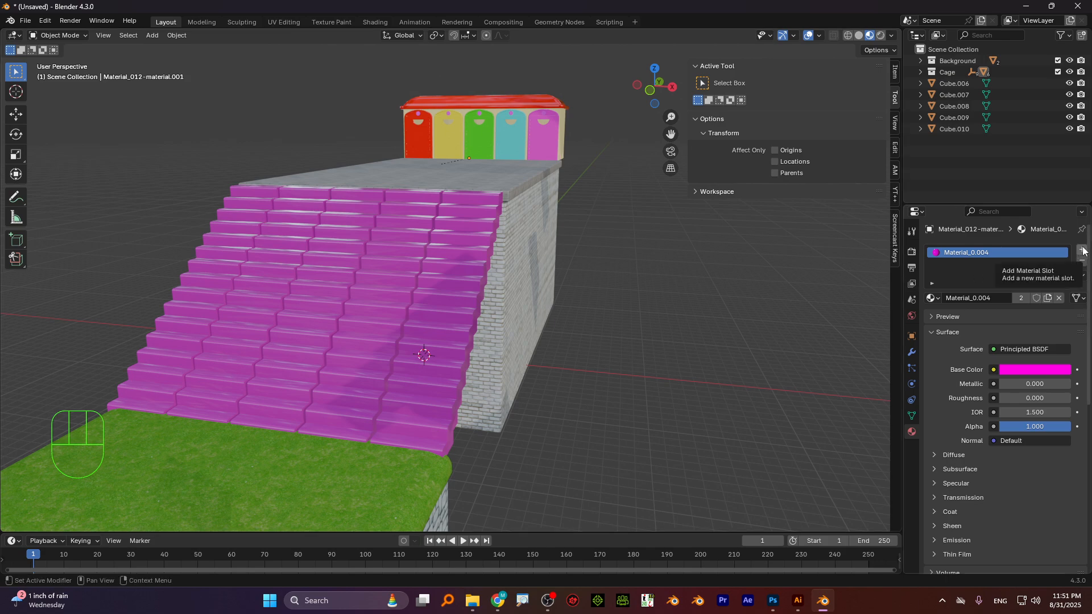
{"action": "left_click", "coordinate": [553, 137]}
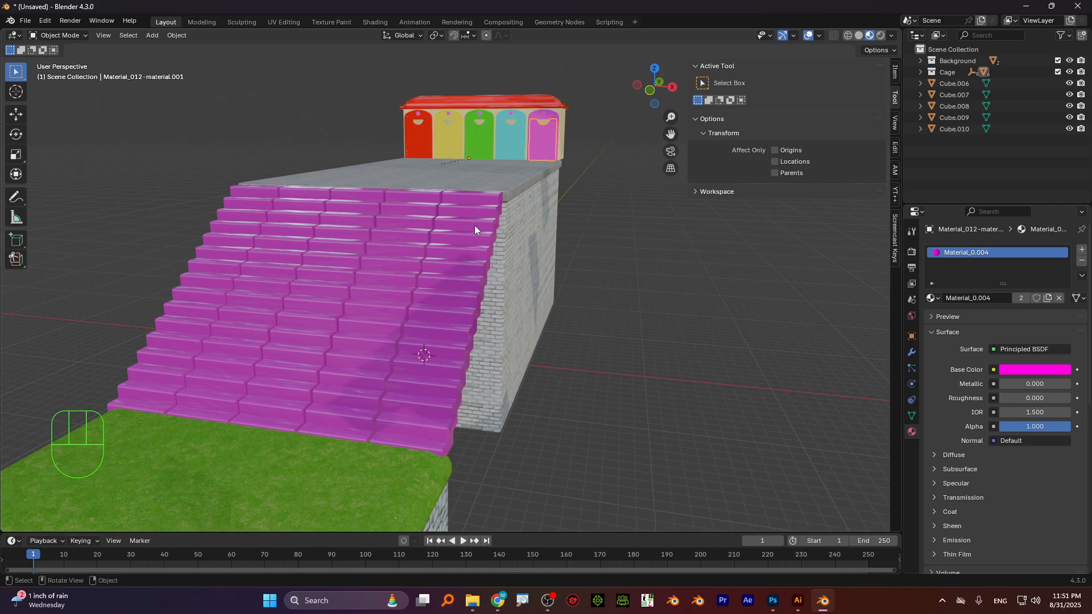
- Create a material in the empty slot of the staircase beneath the blue door, with base colour sampled from the yellow door and roughness 0.098
{"action": "left_click", "coordinate": [438, 219]}
{"action": "left_click", "coordinate": [418, 216]}
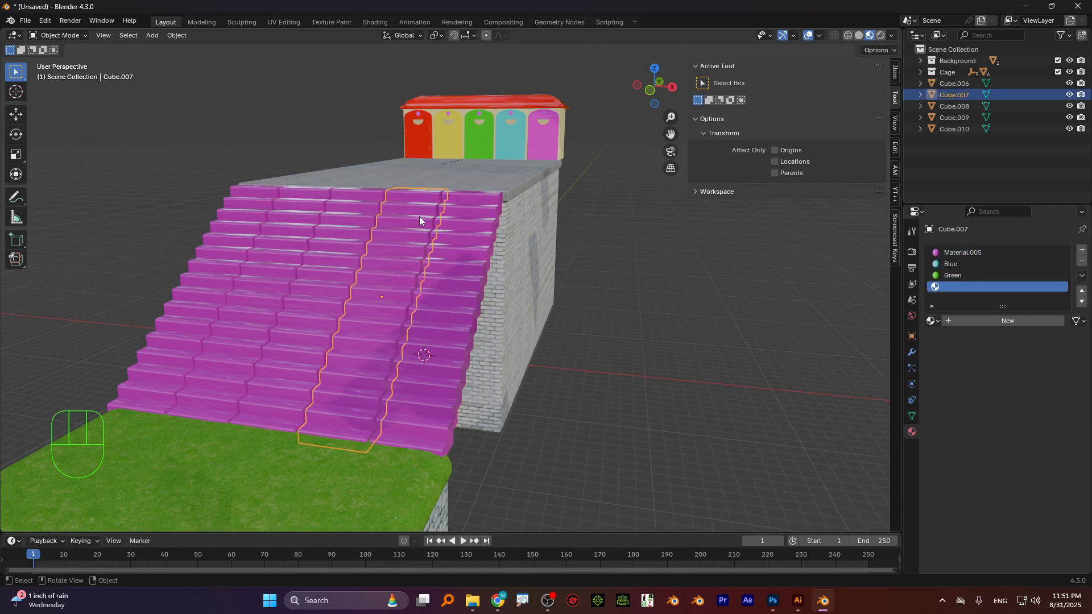
{"action": "left_click", "coordinate": [984, 321]}
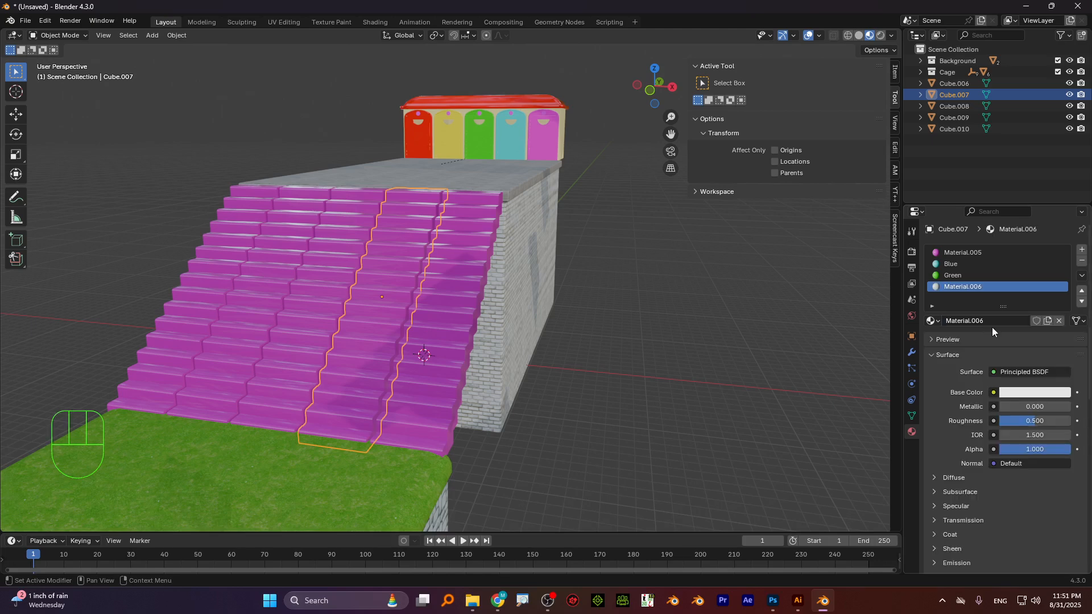
{"action": "left_click", "coordinate": [1023, 394]}
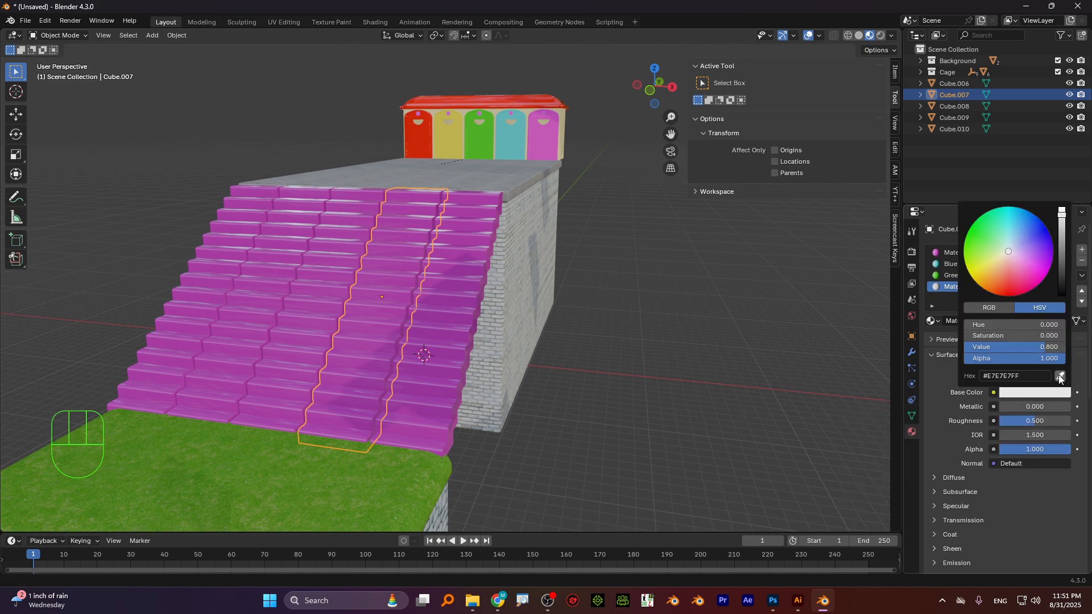
{"action": "left_click", "coordinate": [1061, 378]}
{"action": "left_click", "coordinate": [459, 129]}
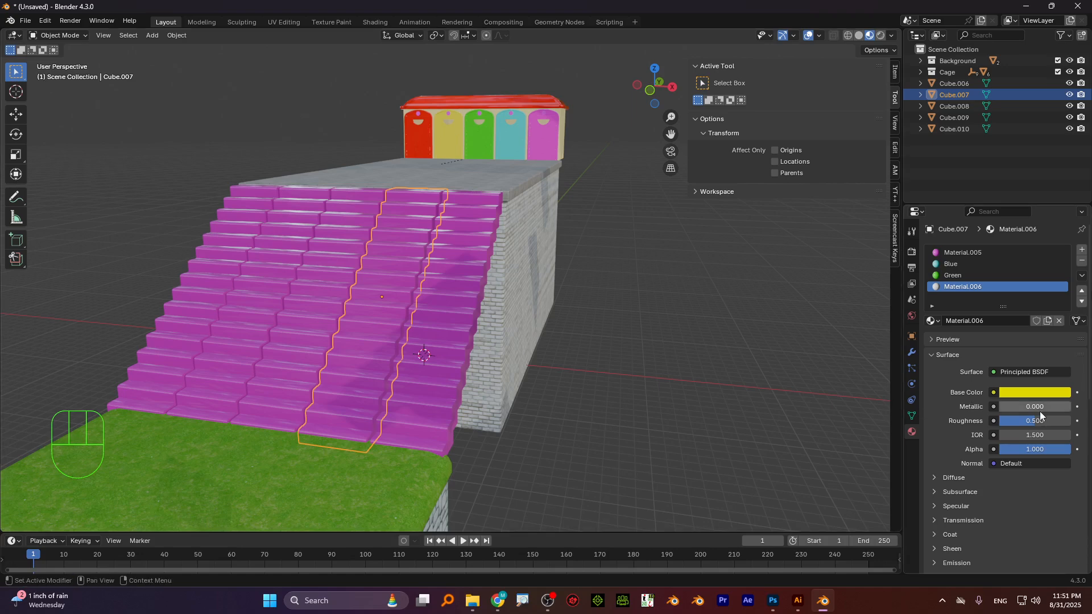
{"action": "left_click_drag", "start_coordinate": [1041, 420], "coordinate": [1006, 421]}
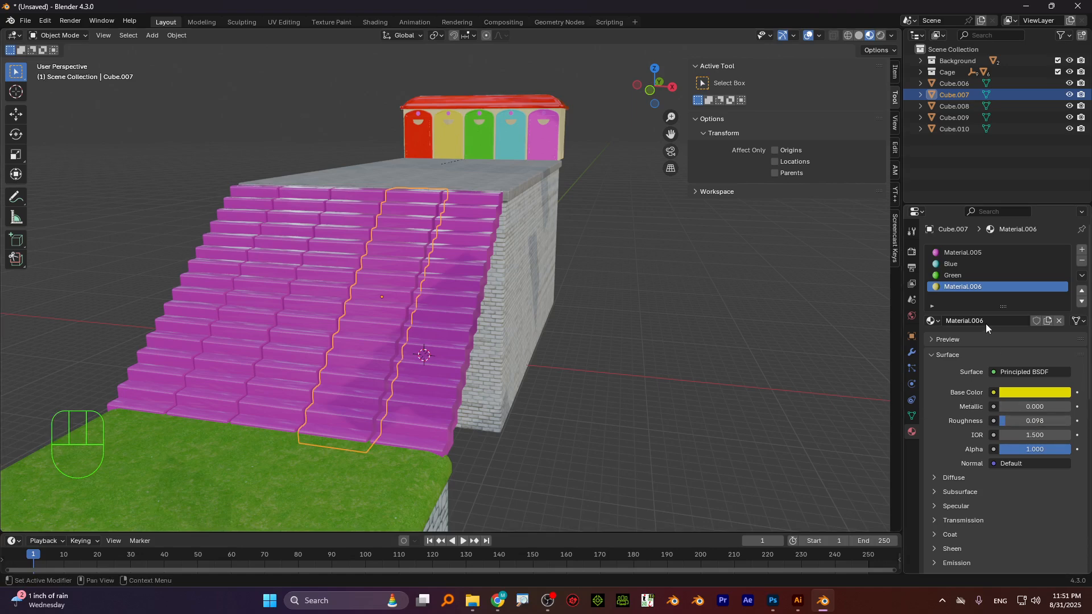
- Rename the new yellow material as Yellow
{"action": "left_click", "coordinate": [989, 321]}
{"action": "type", "text": "Yellow"}
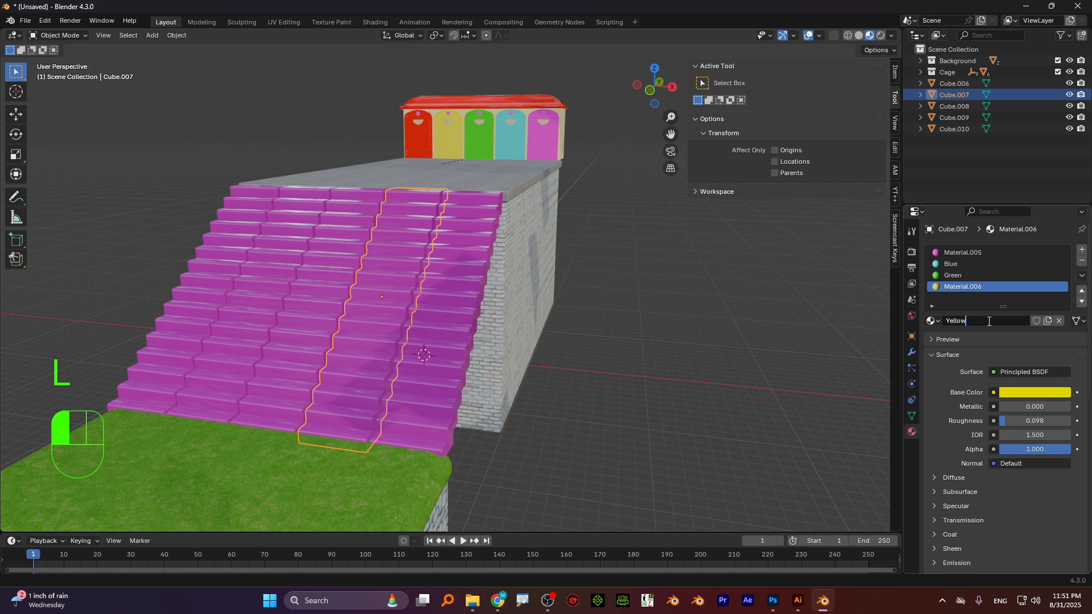
{"action": "key", "text": "Return"}
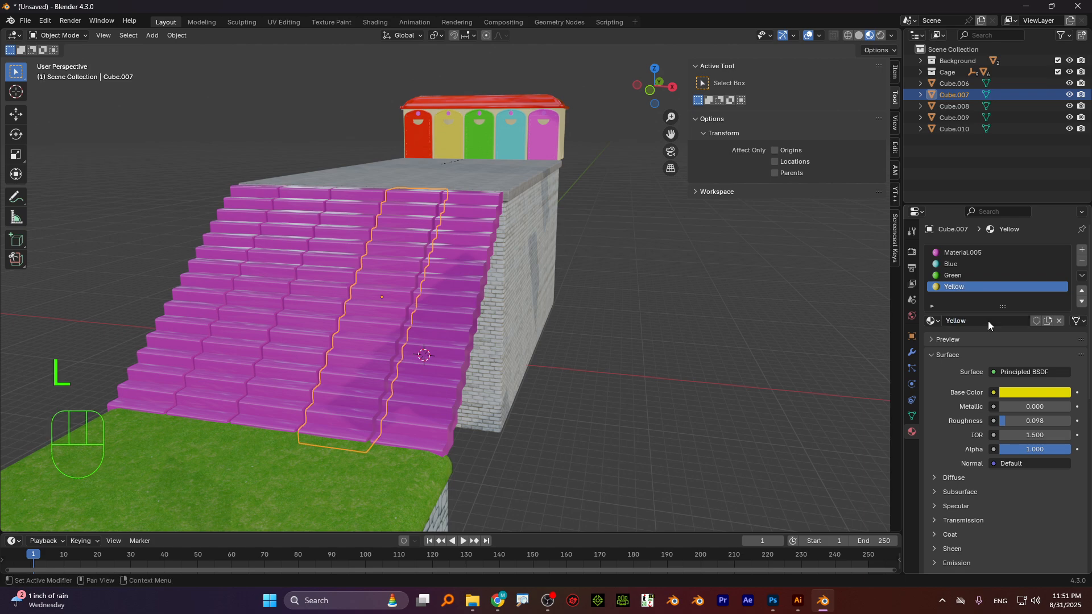
- Add another material to the same staircase with base colour sampled from the red door and roughness 0.067
{"action": "left_click", "coordinate": [1082, 252]}
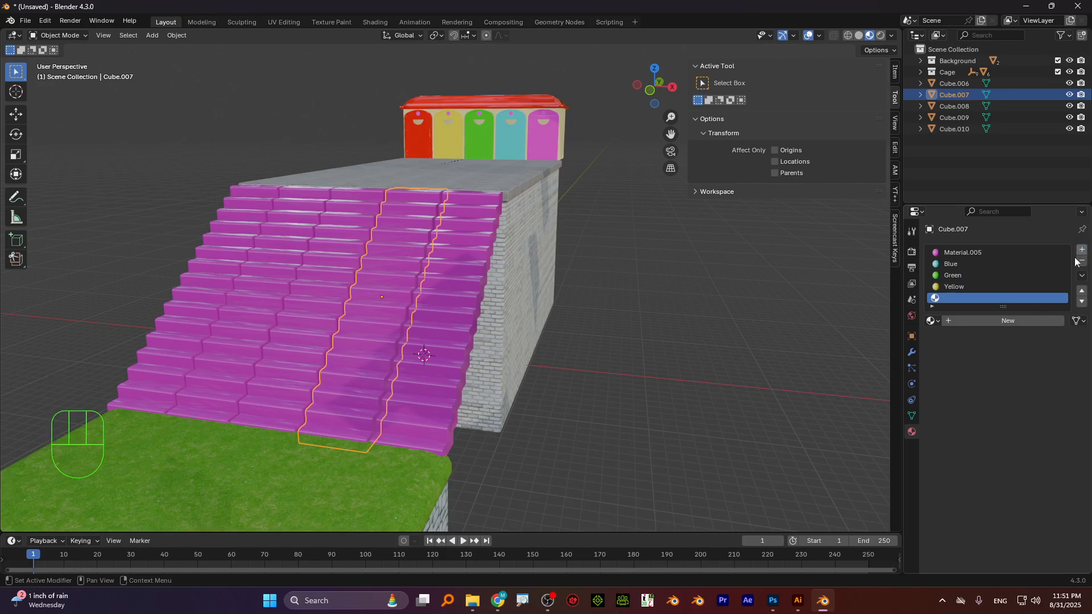
{"action": "left_click", "coordinate": [990, 322]}
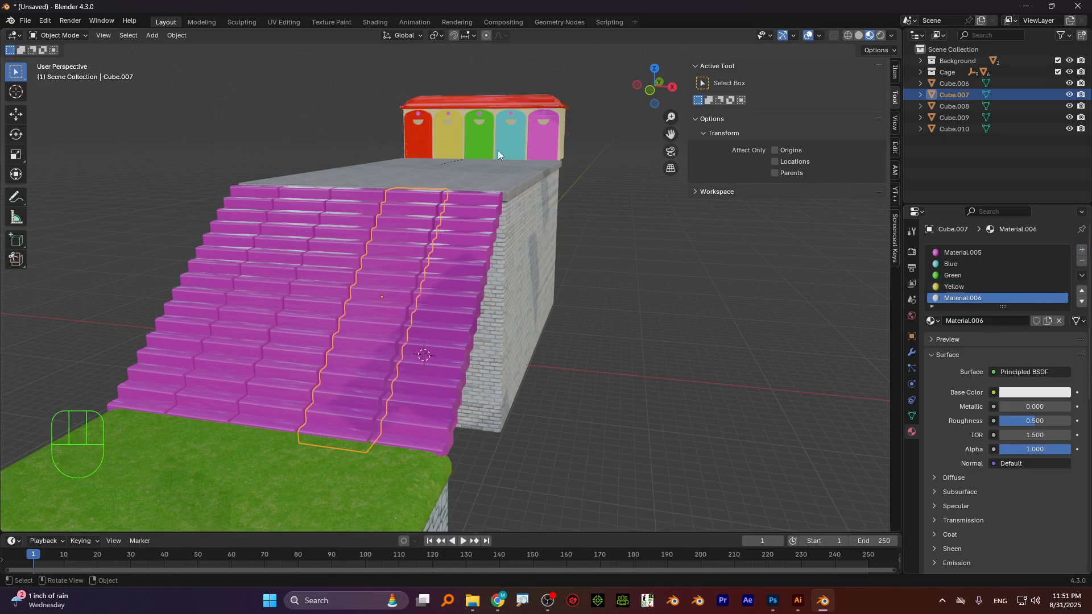
{"action": "left_click", "coordinate": [1021, 392]}
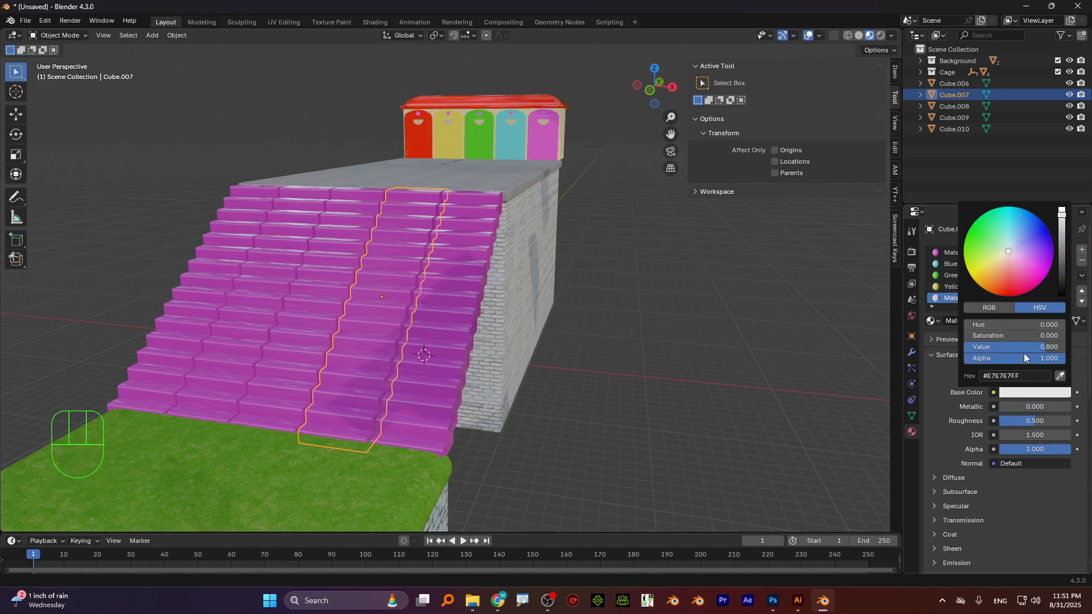
{"action": "left_click", "coordinate": [1061, 380]}
{"action": "left_click", "coordinate": [424, 139]}
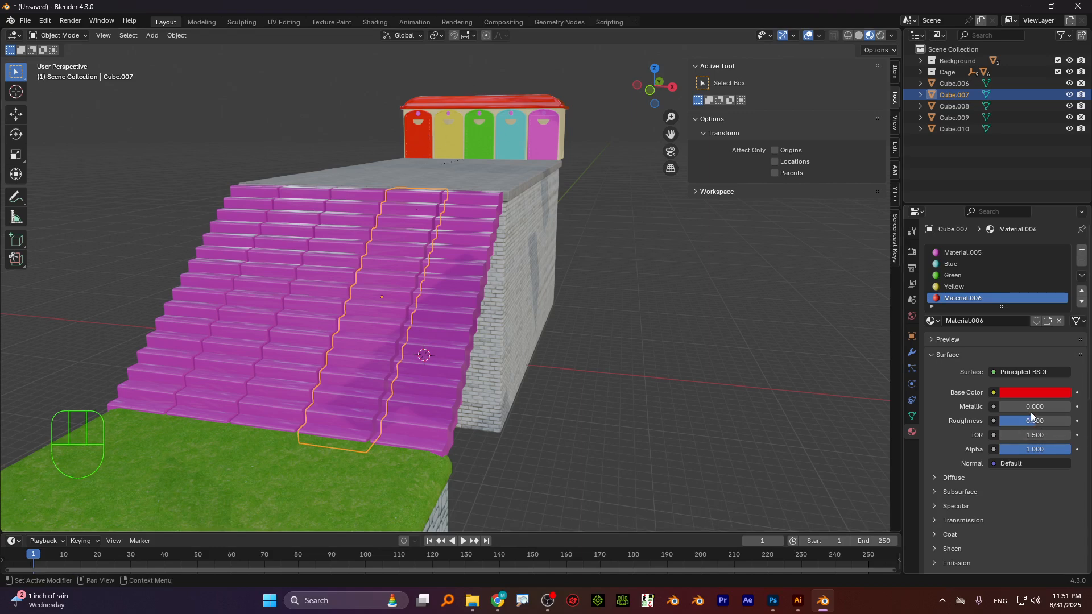
{"action": "left_click_drag", "start_coordinate": [1031, 420], "coordinate": [1005, 423]}
- Rename the new red material as Red
{"action": "left_click", "coordinate": [993, 322]}
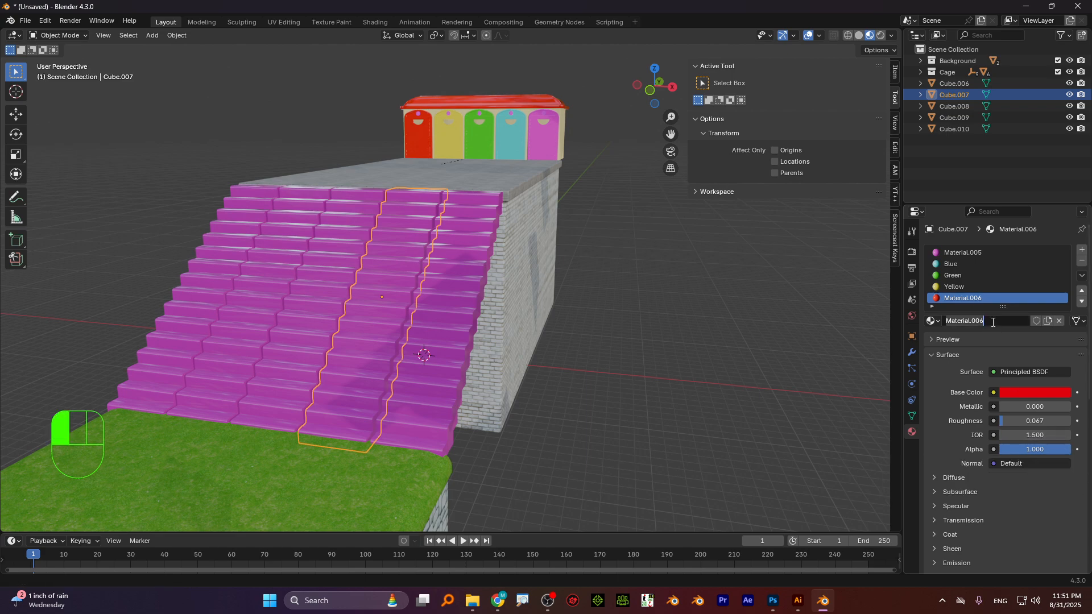
{"action": "type", "text": "Red"}
{"action": "key", "text": "Return"}
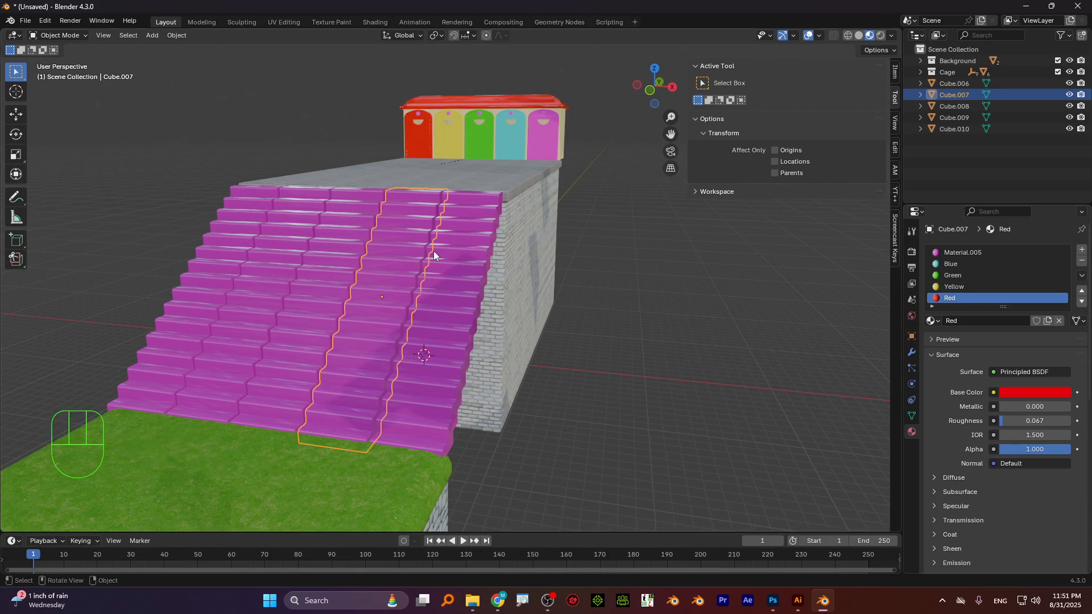
{"action": "left_click", "coordinate": [413, 244]}
{"action": "left_click", "coordinate": [932, 321]}
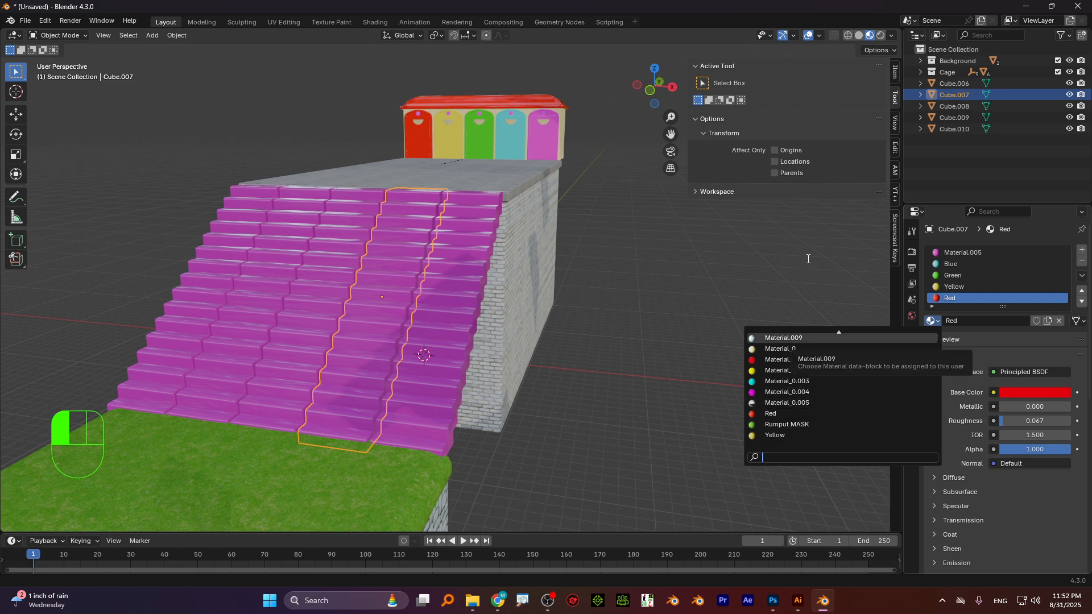
{"action": "left_click", "coordinate": [955, 287]}
{"action": "left_click", "coordinate": [951, 276]}
- Remove all the material slots from the staircase beneath the blue door, starting with the pink Material.005
{"action": "left_click", "coordinate": [958, 253]}
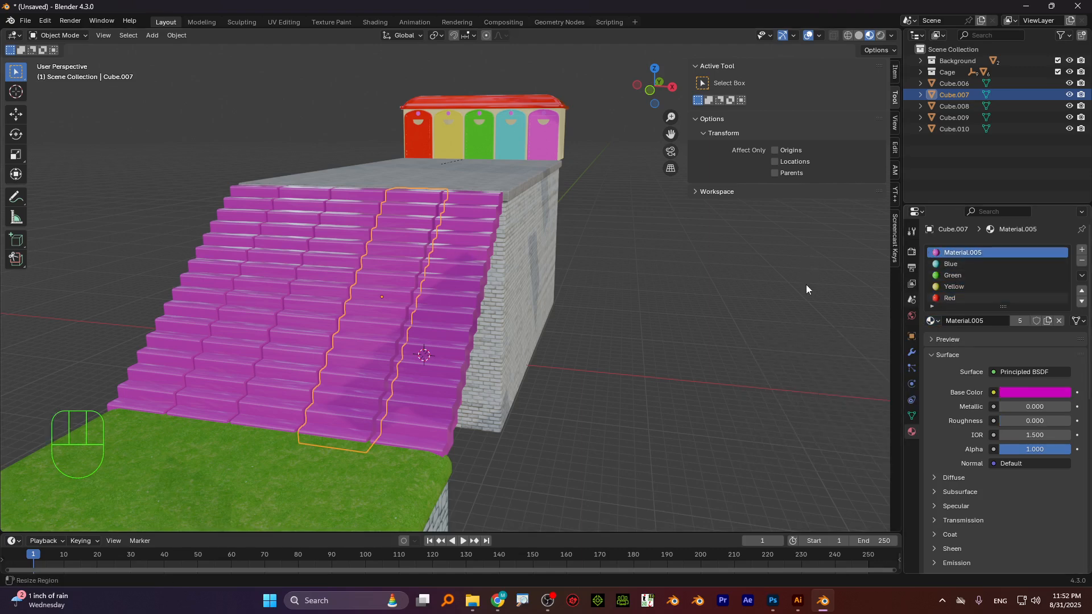
{"action": "left_click", "coordinate": [414, 249]}
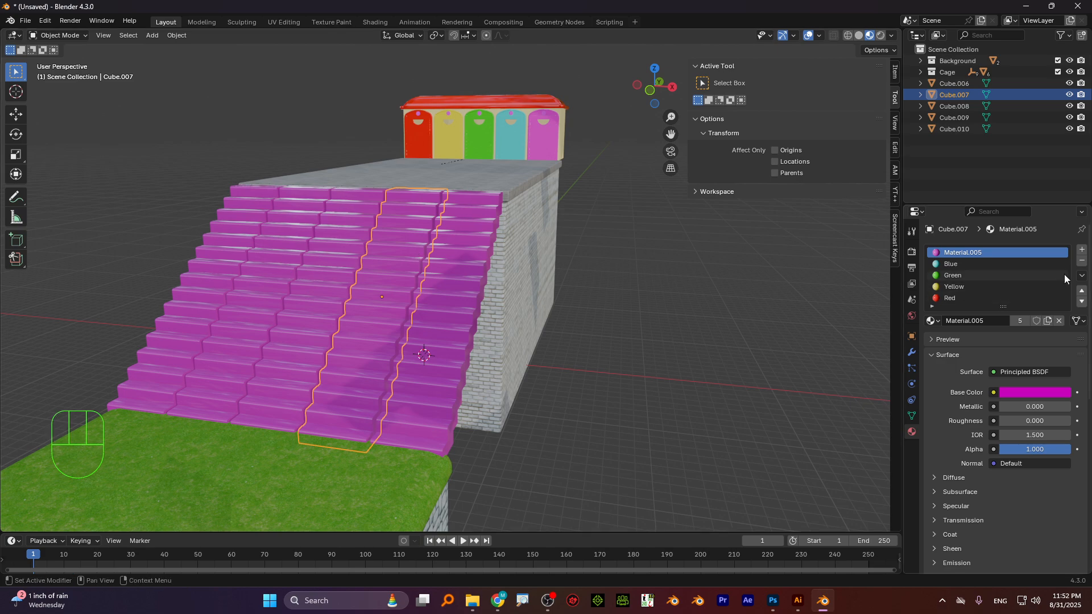
{"action": "left_click", "coordinate": [1081, 262]}
{"action": "left_click", "coordinate": [1081, 263]}
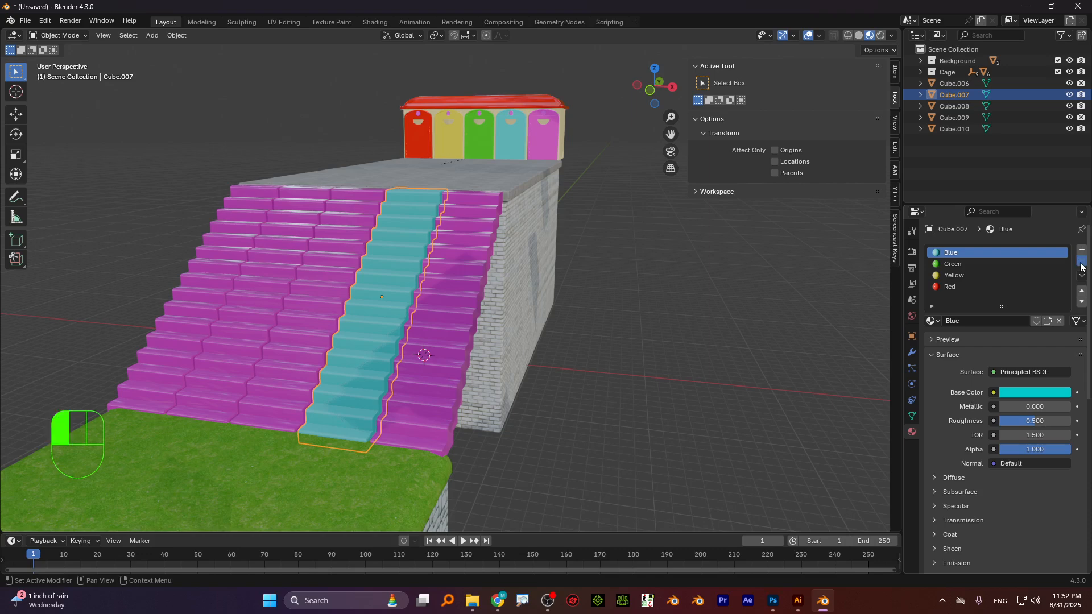
{"action": "left_click", "coordinate": [1081, 263]}
{"action": "left_click", "coordinate": [1081, 263]}
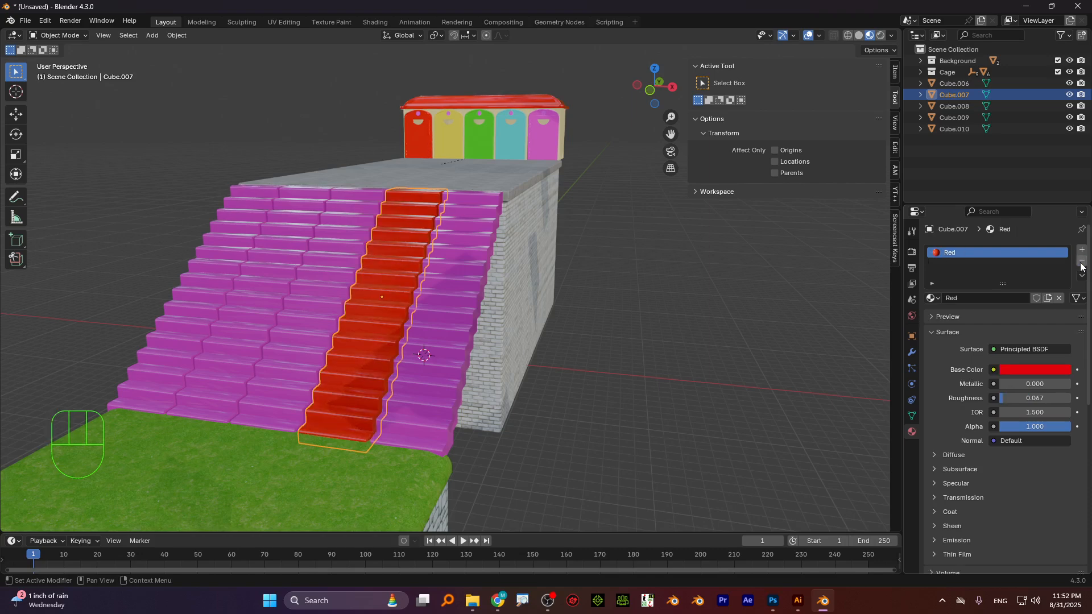
{"action": "left_click", "coordinate": [1081, 263]}
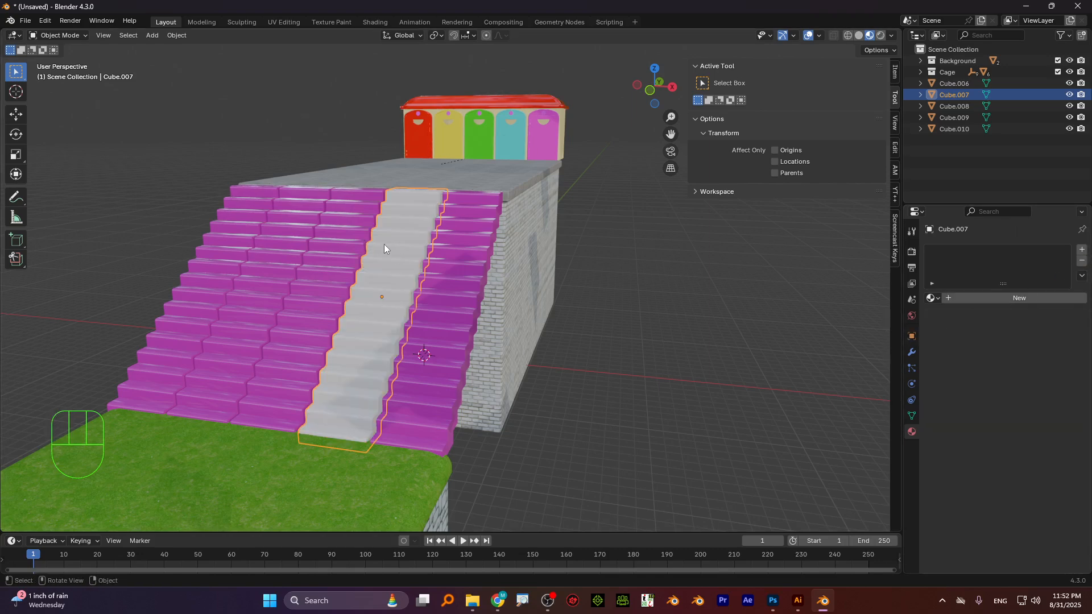
- Assign the existing Blue material to the staircase beneath the blue door
{"action": "left_click", "coordinate": [349, 242]}
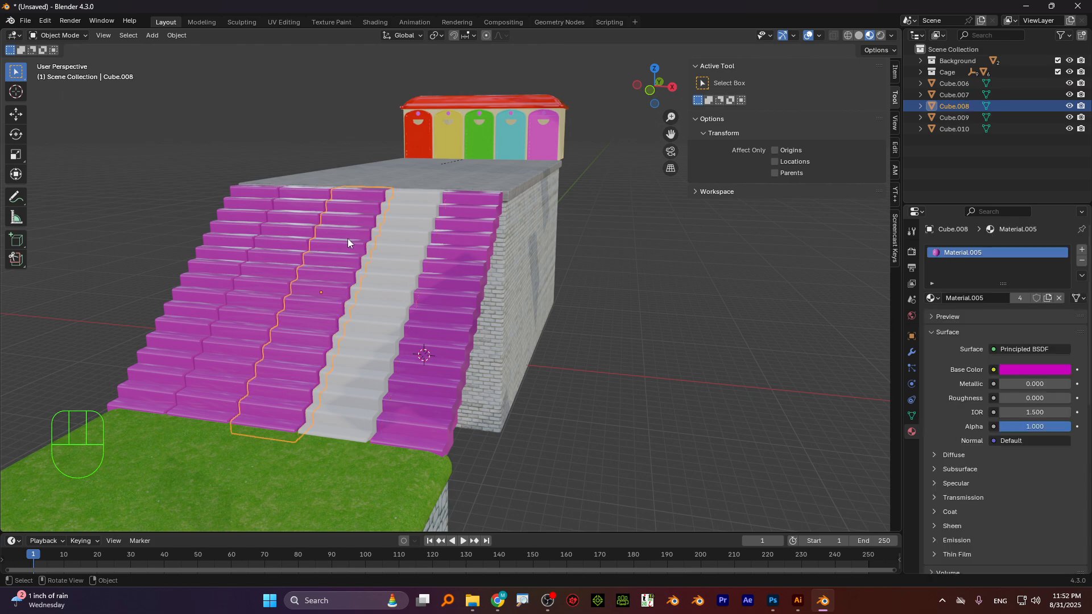
{"action": "left_click", "coordinate": [387, 277]}
{"action": "left_click", "coordinate": [938, 298]}
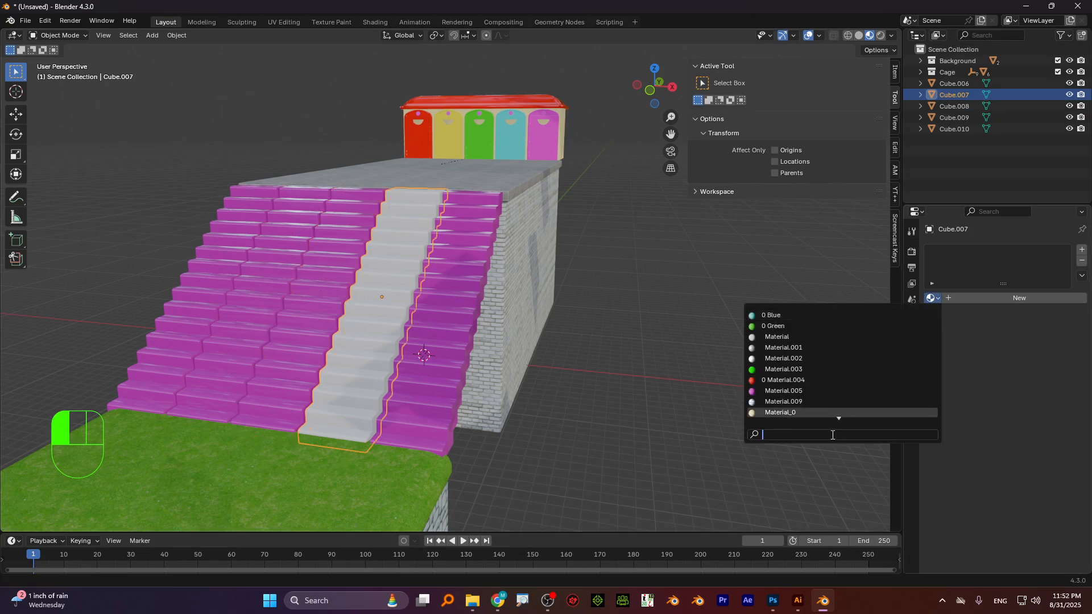
{"action": "type", "text": "bl"}
{"action": "key", "text": "Return"}
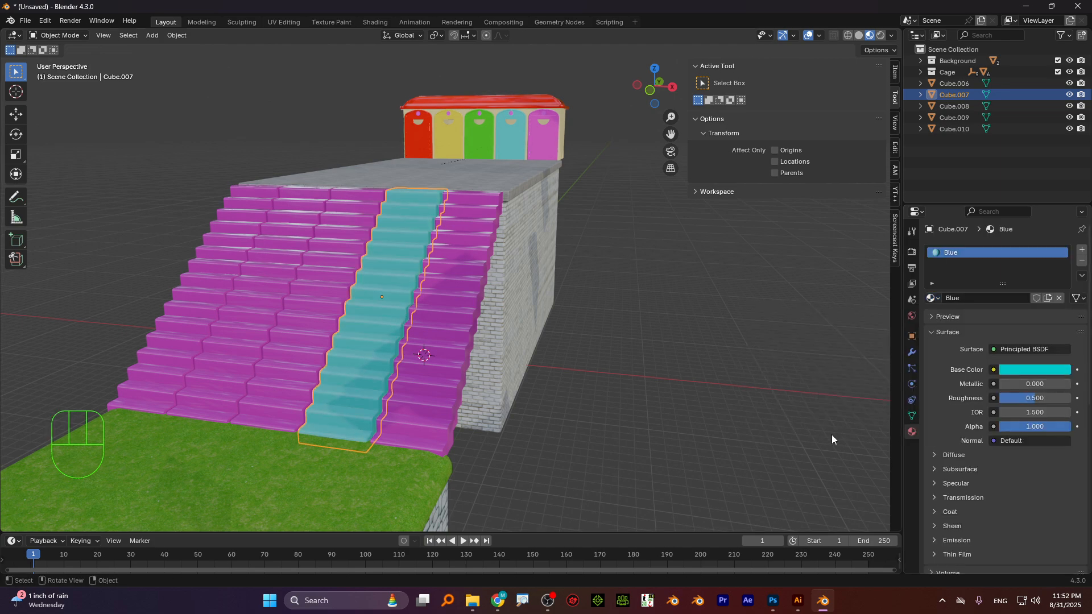
- Replace the pink material on the staircase beneath the green door with the existing Green material
{"action": "left_click", "coordinate": [326, 245]}
{"action": "left_click", "coordinate": [1082, 263]}
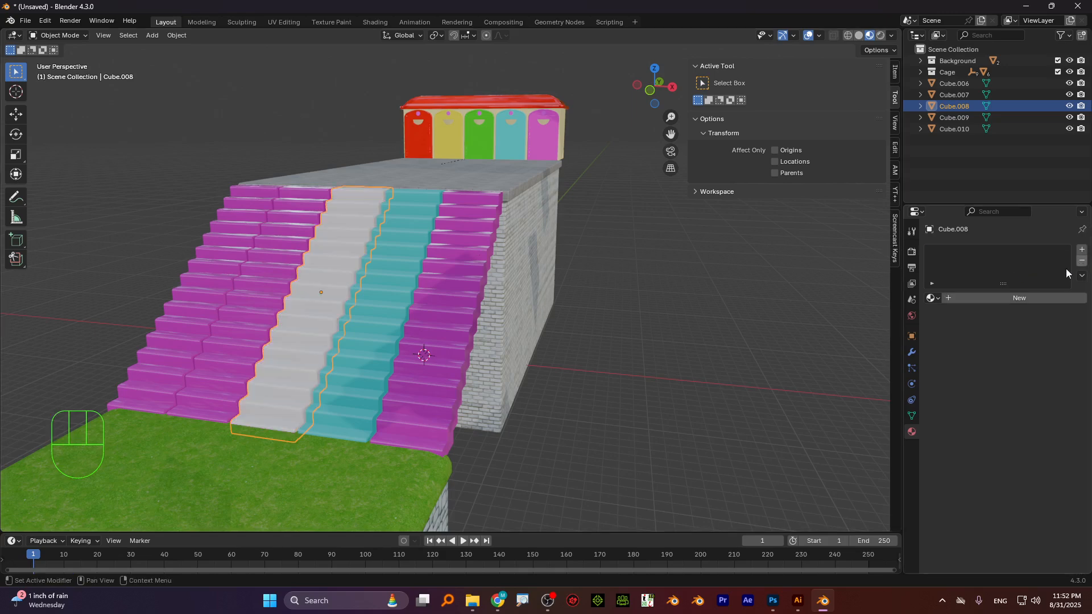
{"action": "left_click", "coordinate": [982, 299]}
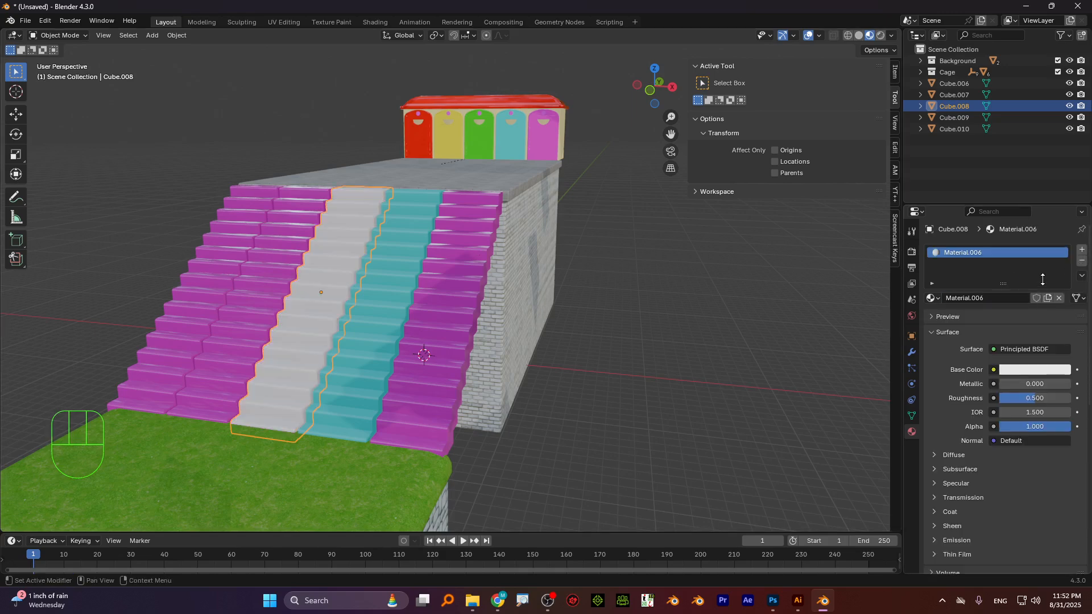
{"action": "left_click", "coordinate": [1082, 261]}
{"action": "left_click", "coordinate": [936, 299]}
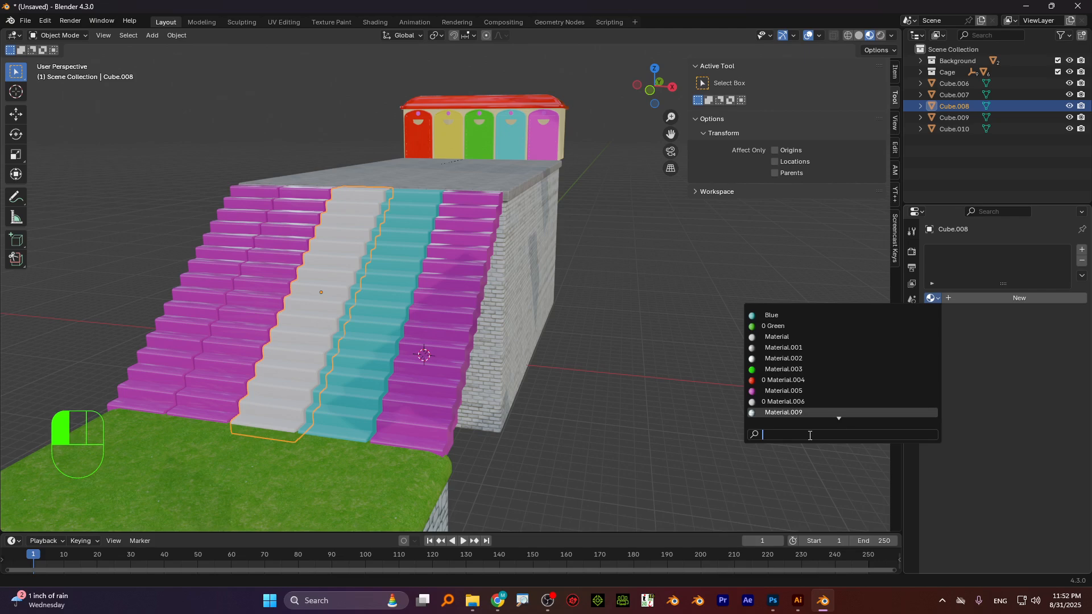
{"action": "type", "text": "gr"}
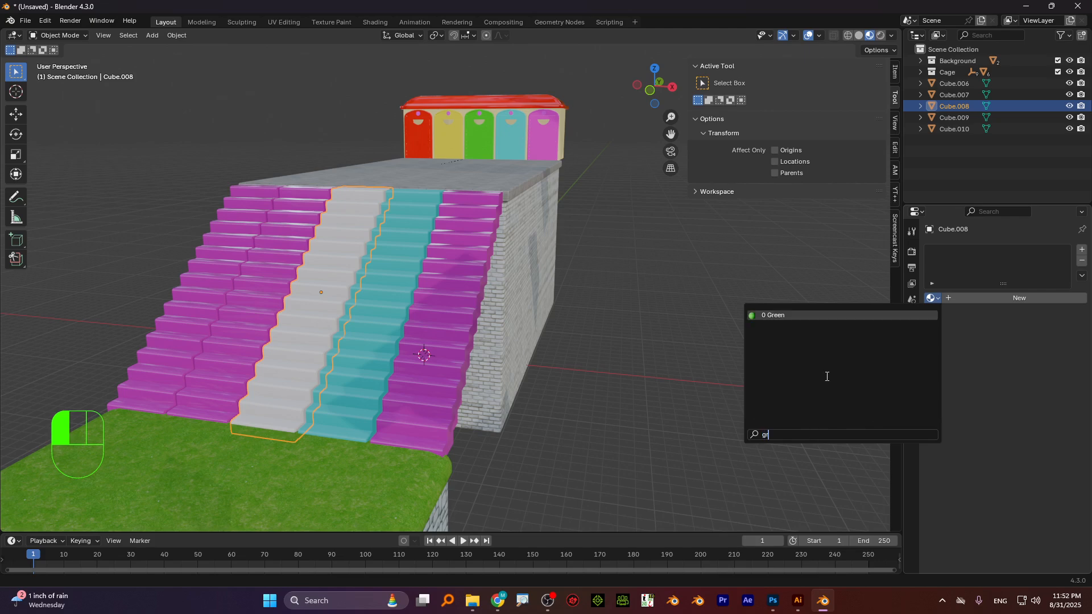
{"action": "left_click", "coordinate": [773, 315]}
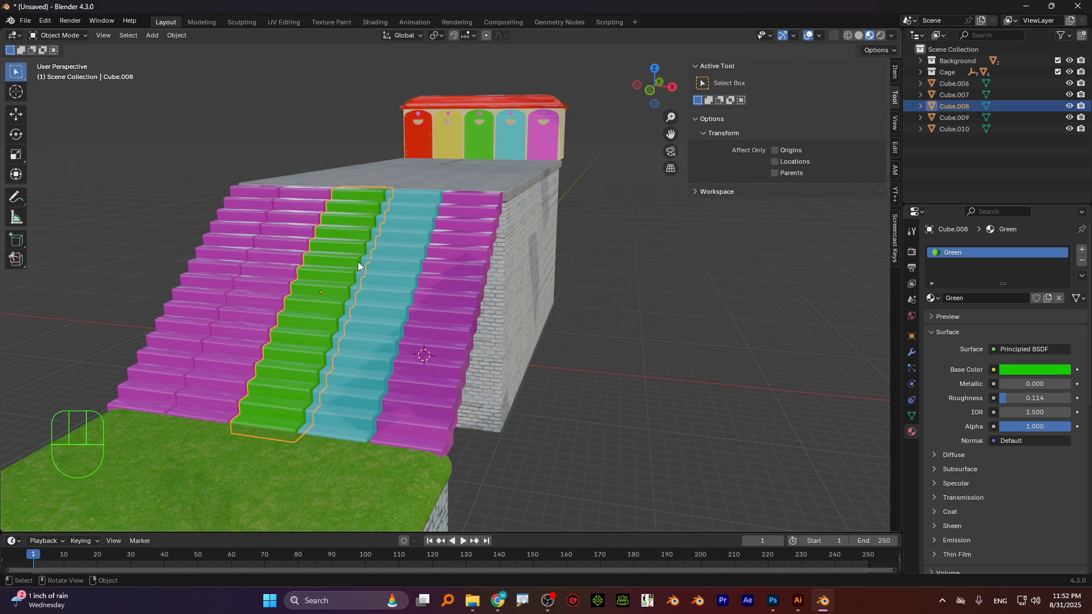
- Replace the pink material on the staircase beneath the yellow door with the existing Yellow material
{"action": "left_click", "coordinate": [289, 241]}
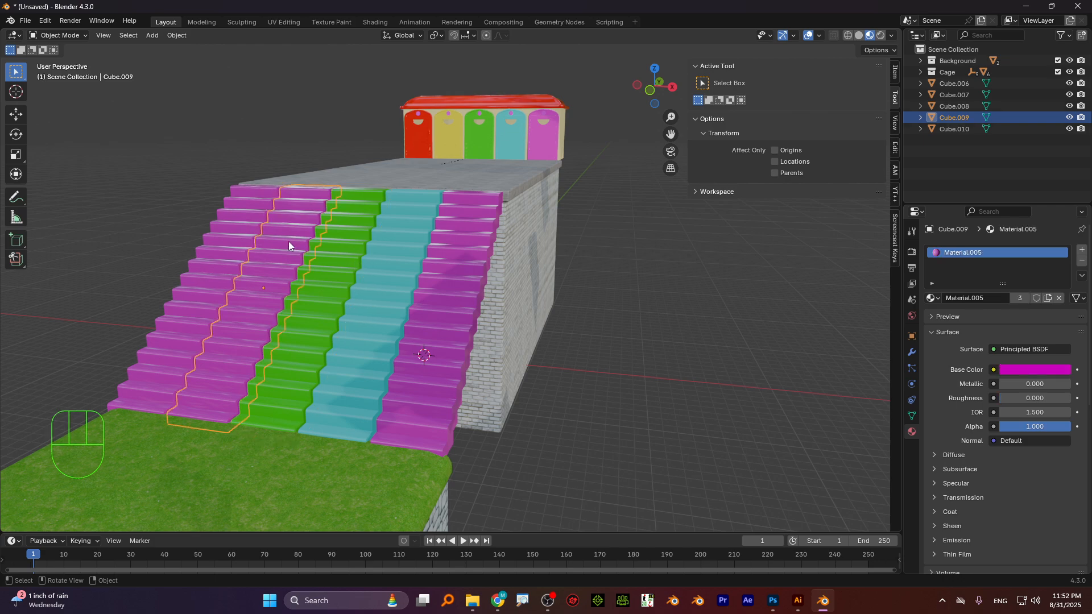
{"action": "left_click", "coordinate": [1081, 261]}
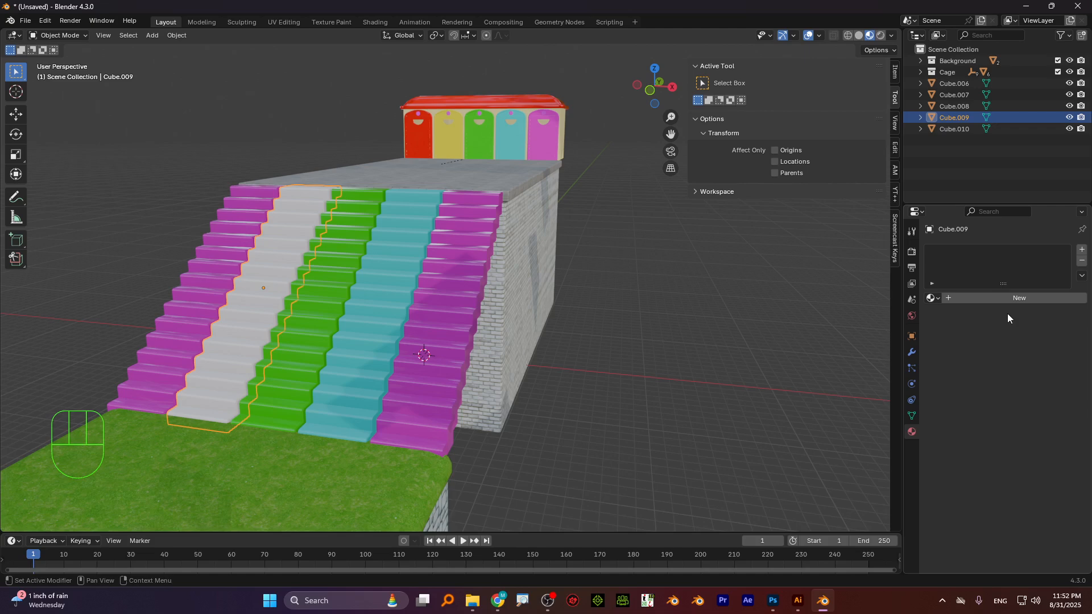
{"action": "left_click", "coordinate": [935, 298]}
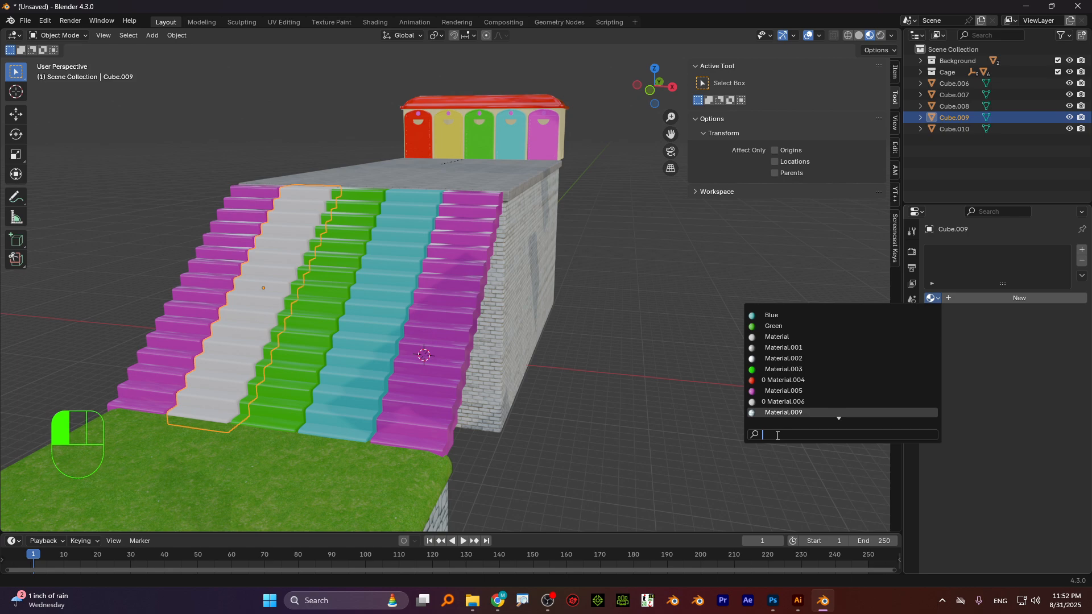
{"action": "type", "text": "yel"}
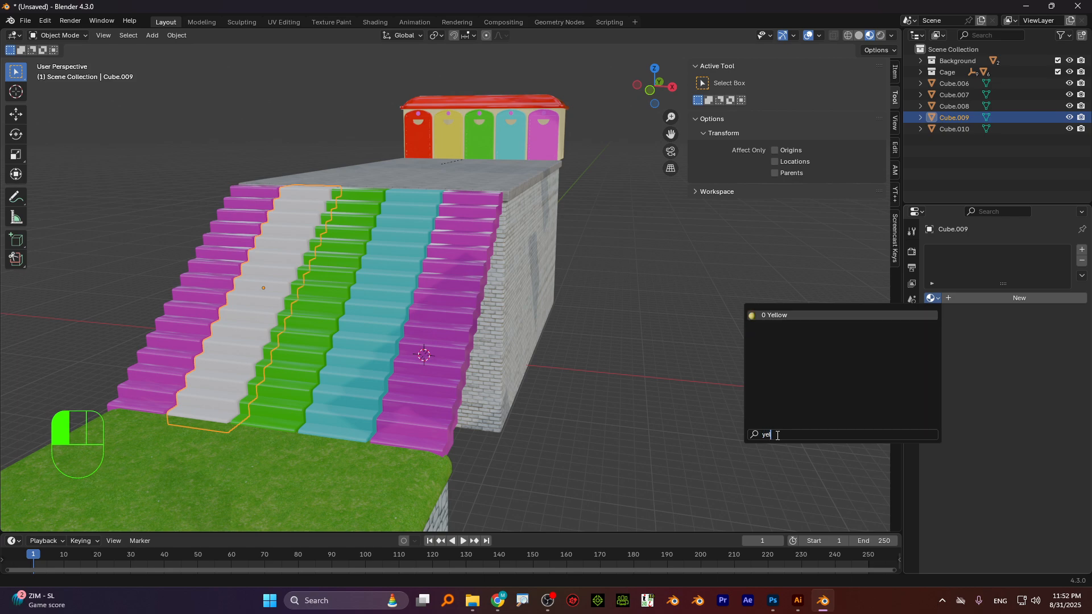
{"action": "key", "text": "Return"}
- Replace the pink material on the staircase beneath the red door with the existing Yellow material
{"action": "left_click", "coordinate": [248, 224]}
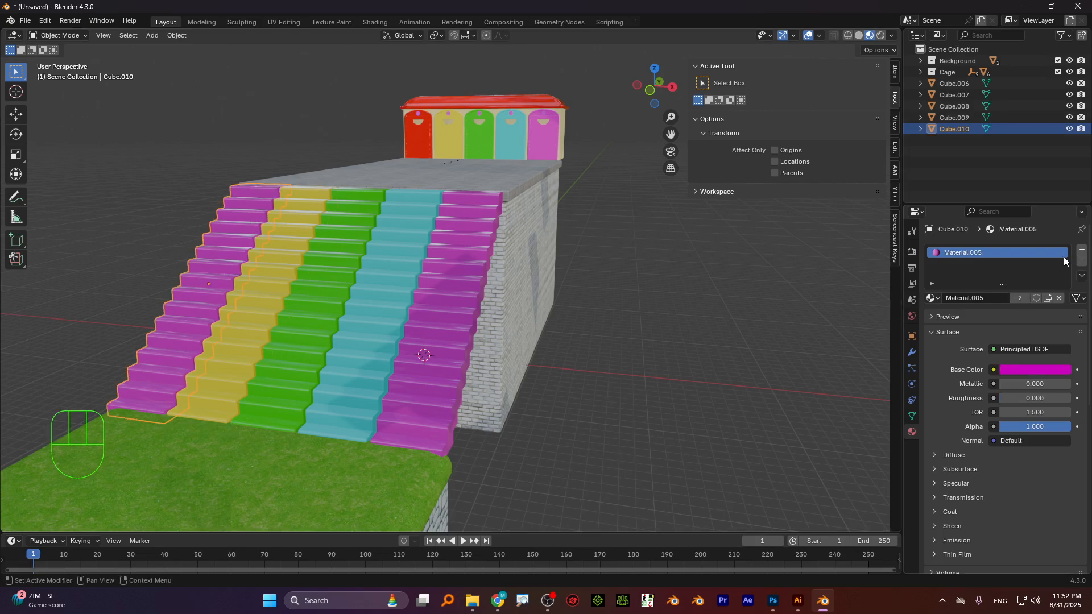
{"action": "left_click", "coordinate": [1081, 260]}
{"action": "left_click", "coordinate": [932, 298]}
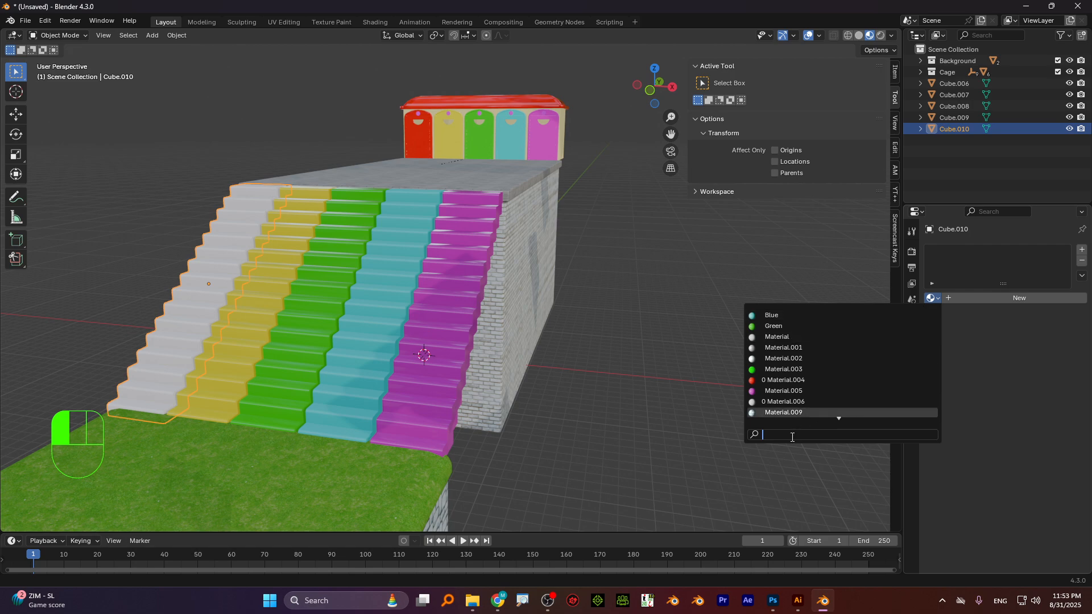
{"action": "type", "text": "ye"}
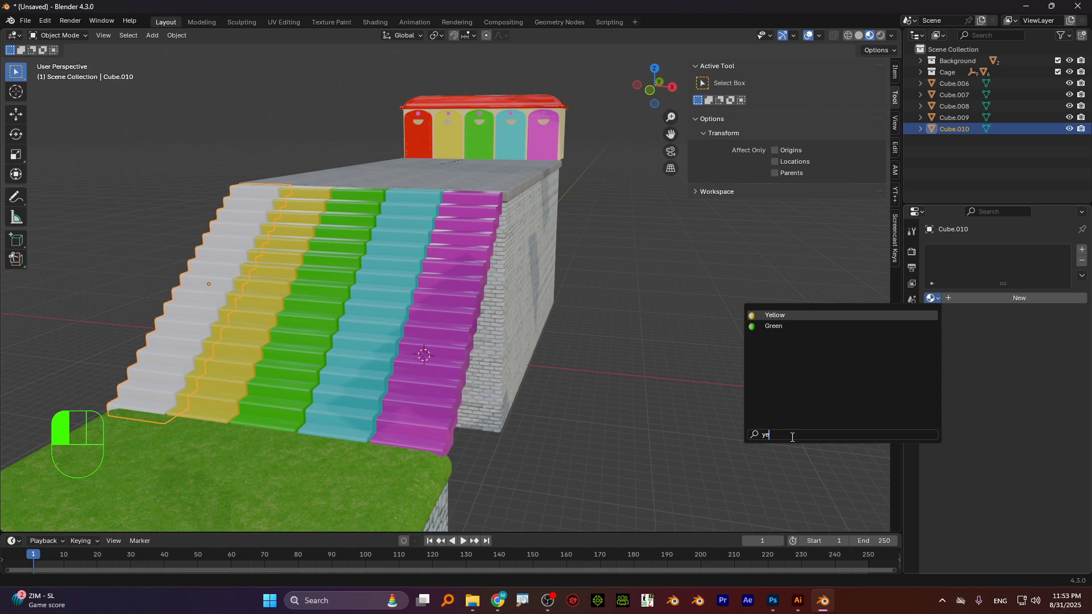
{"action": "left_click", "coordinate": [785, 317]}
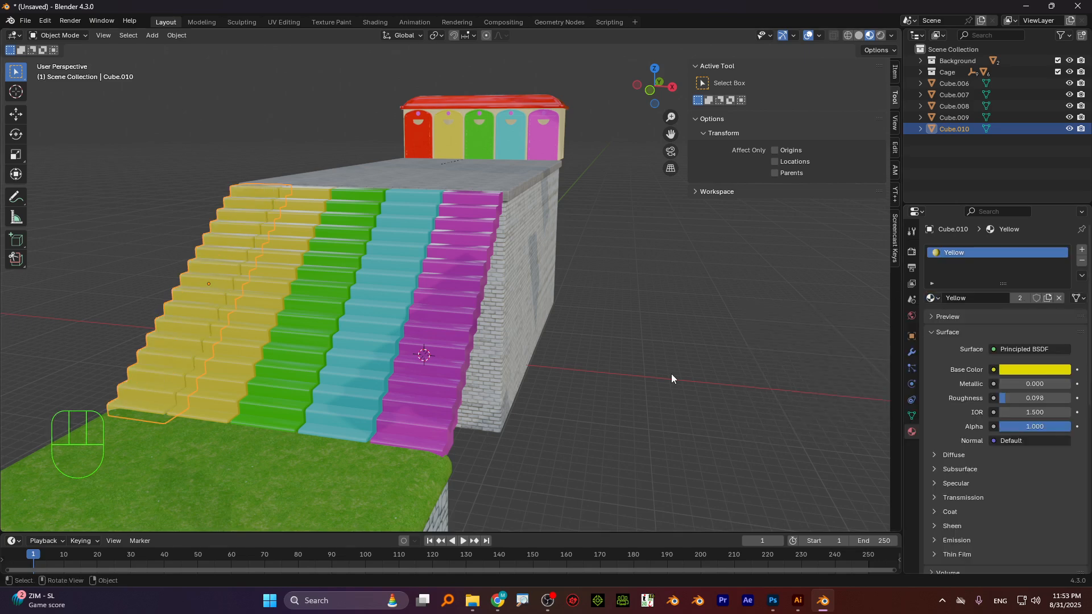
- Replace the Yellow material on the staircase beneath the red door with the existing Red material
{"action": "left_click", "coordinate": [935, 298]}
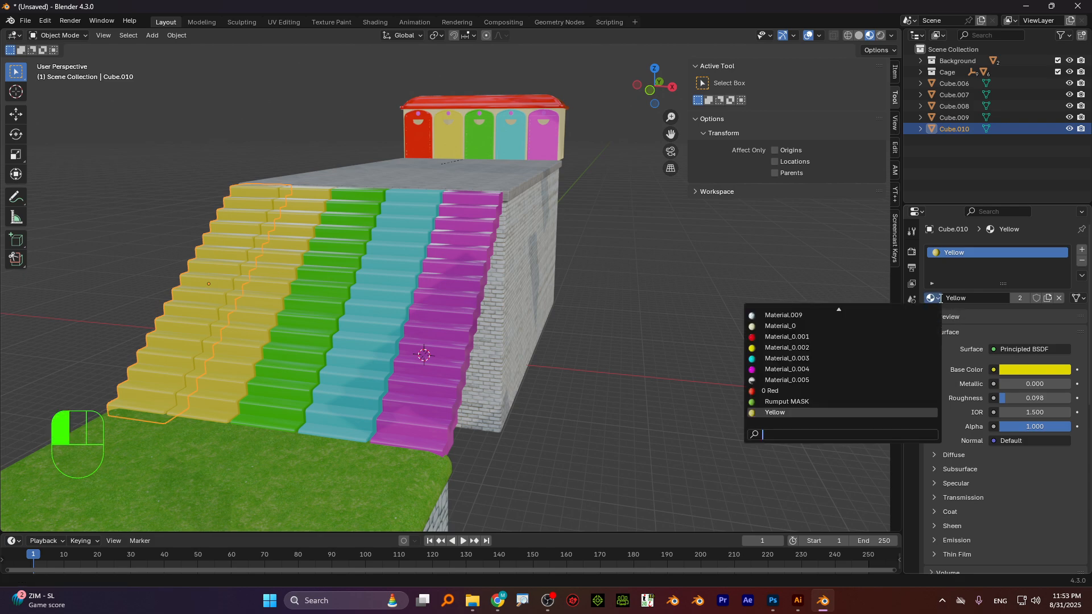
{"action": "left_click", "coordinate": [784, 390]}
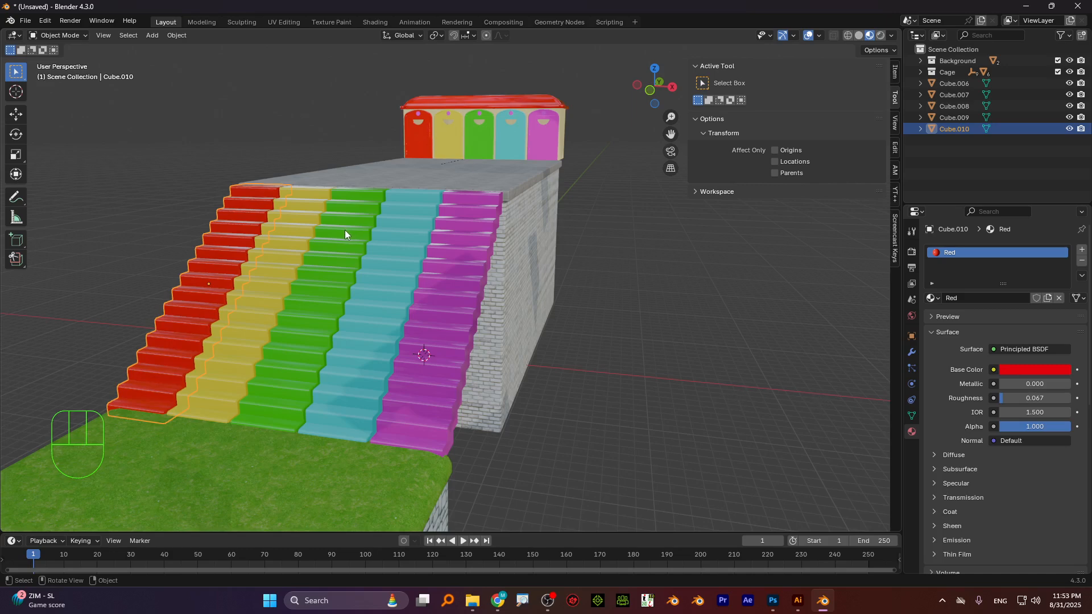
- Check the roughness of the yellow and green staircase materials and lower the Blue material's roughness to 0.106
{"action": "left_click", "coordinate": [303, 230]}
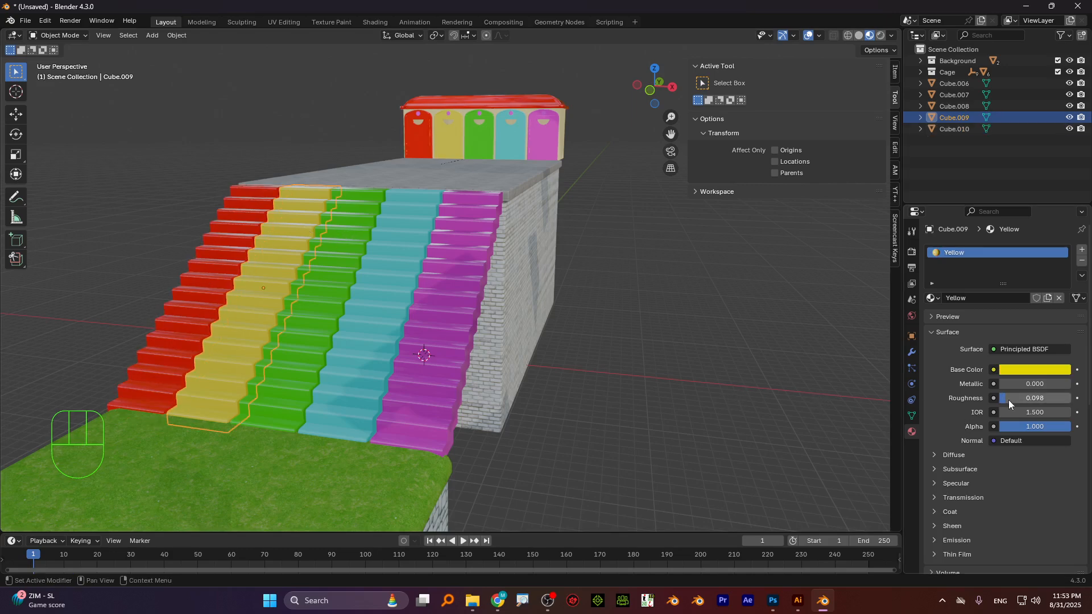
{"action": "left_click", "coordinate": [331, 260]}
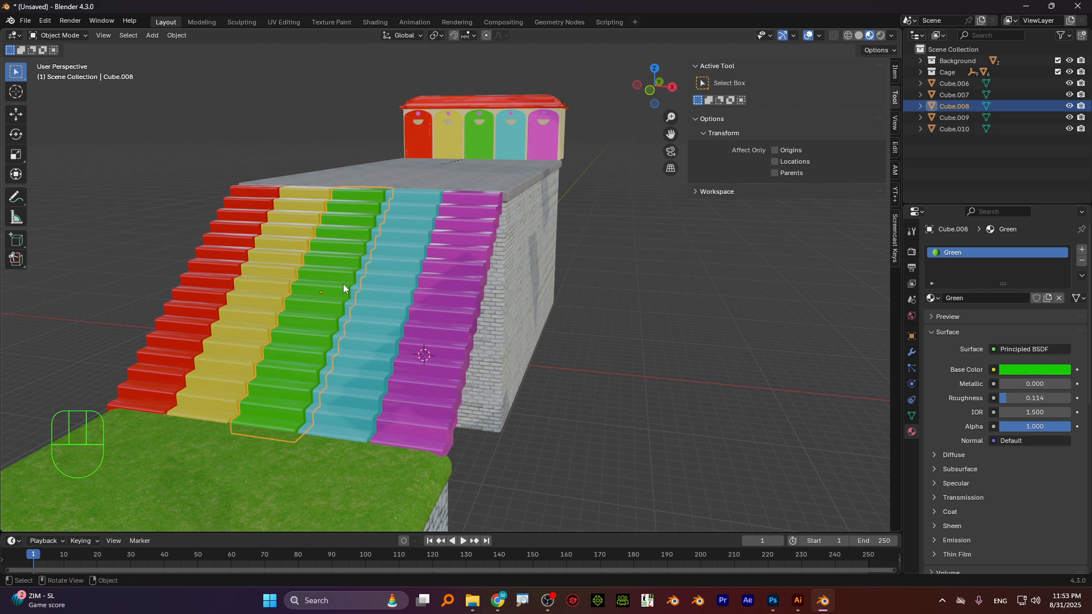
{"action": "left_click", "coordinate": [381, 292]}
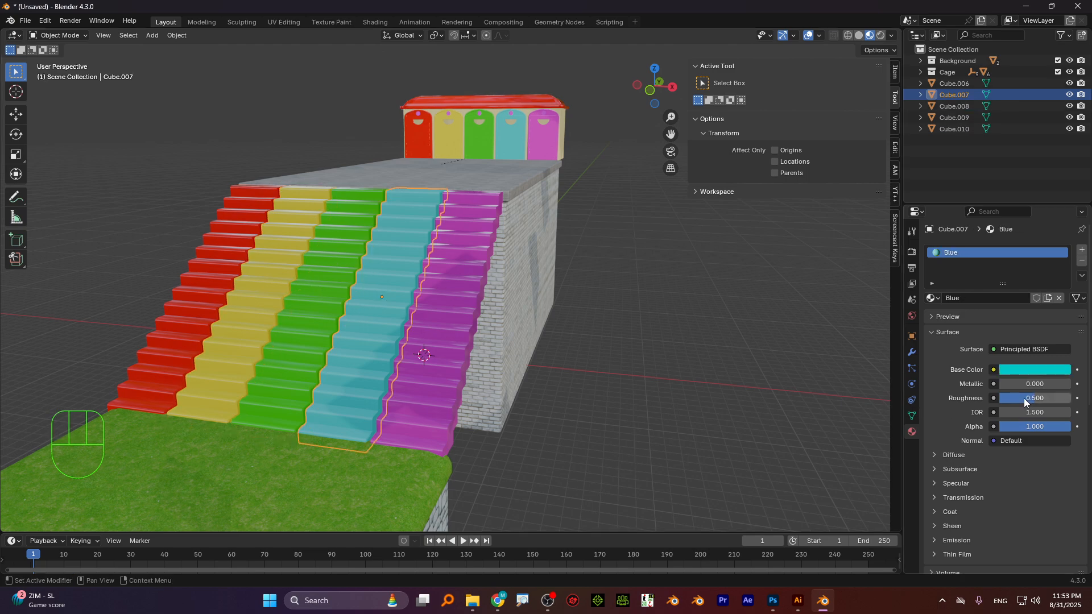
{"action": "left_click_drag", "start_coordinate": [1024, 399], "coordinate": [993, 398]}
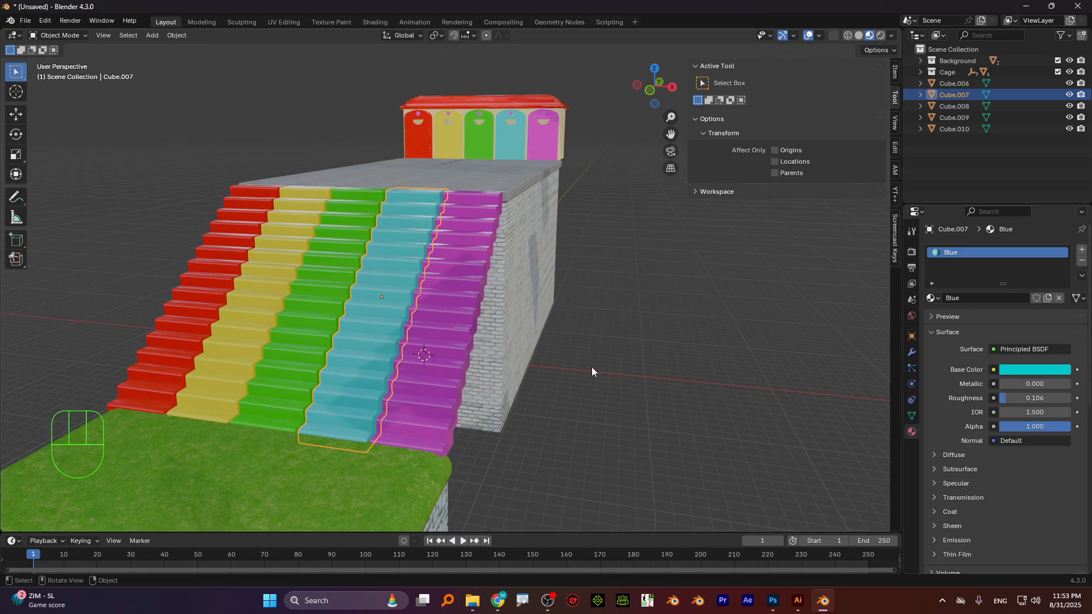